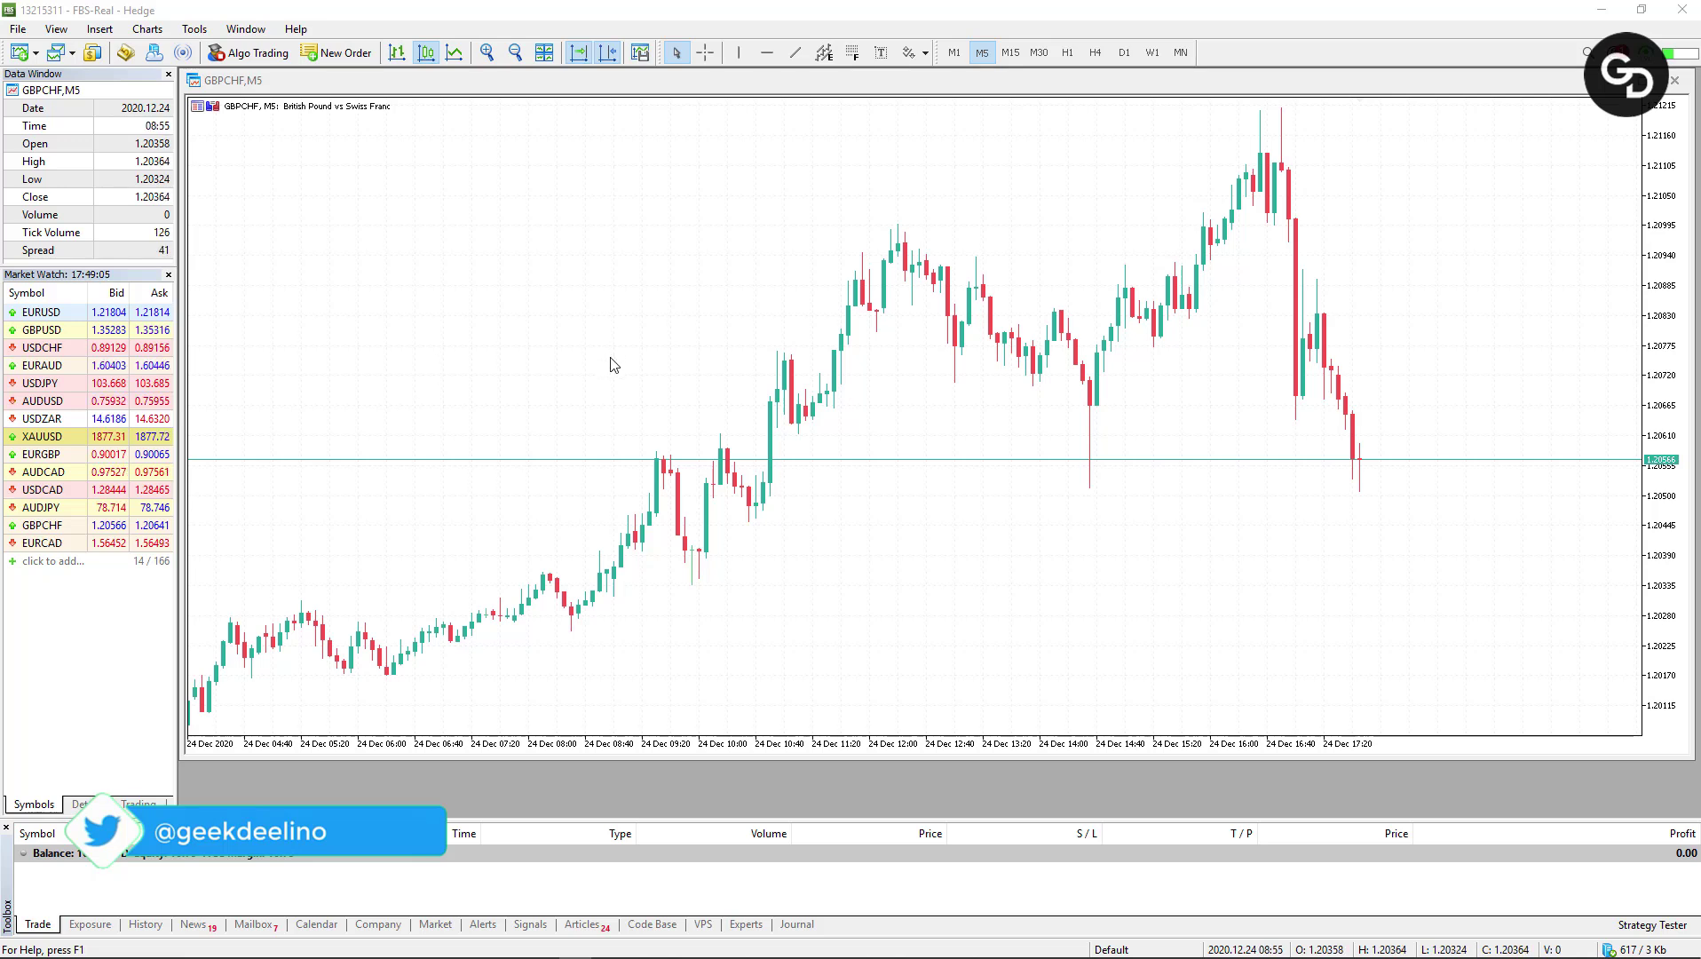
Step: Add a 200-period exponential Moving Average applied to Close, in Indigo, to the GBPCHF M5 chart
click(100, 30)
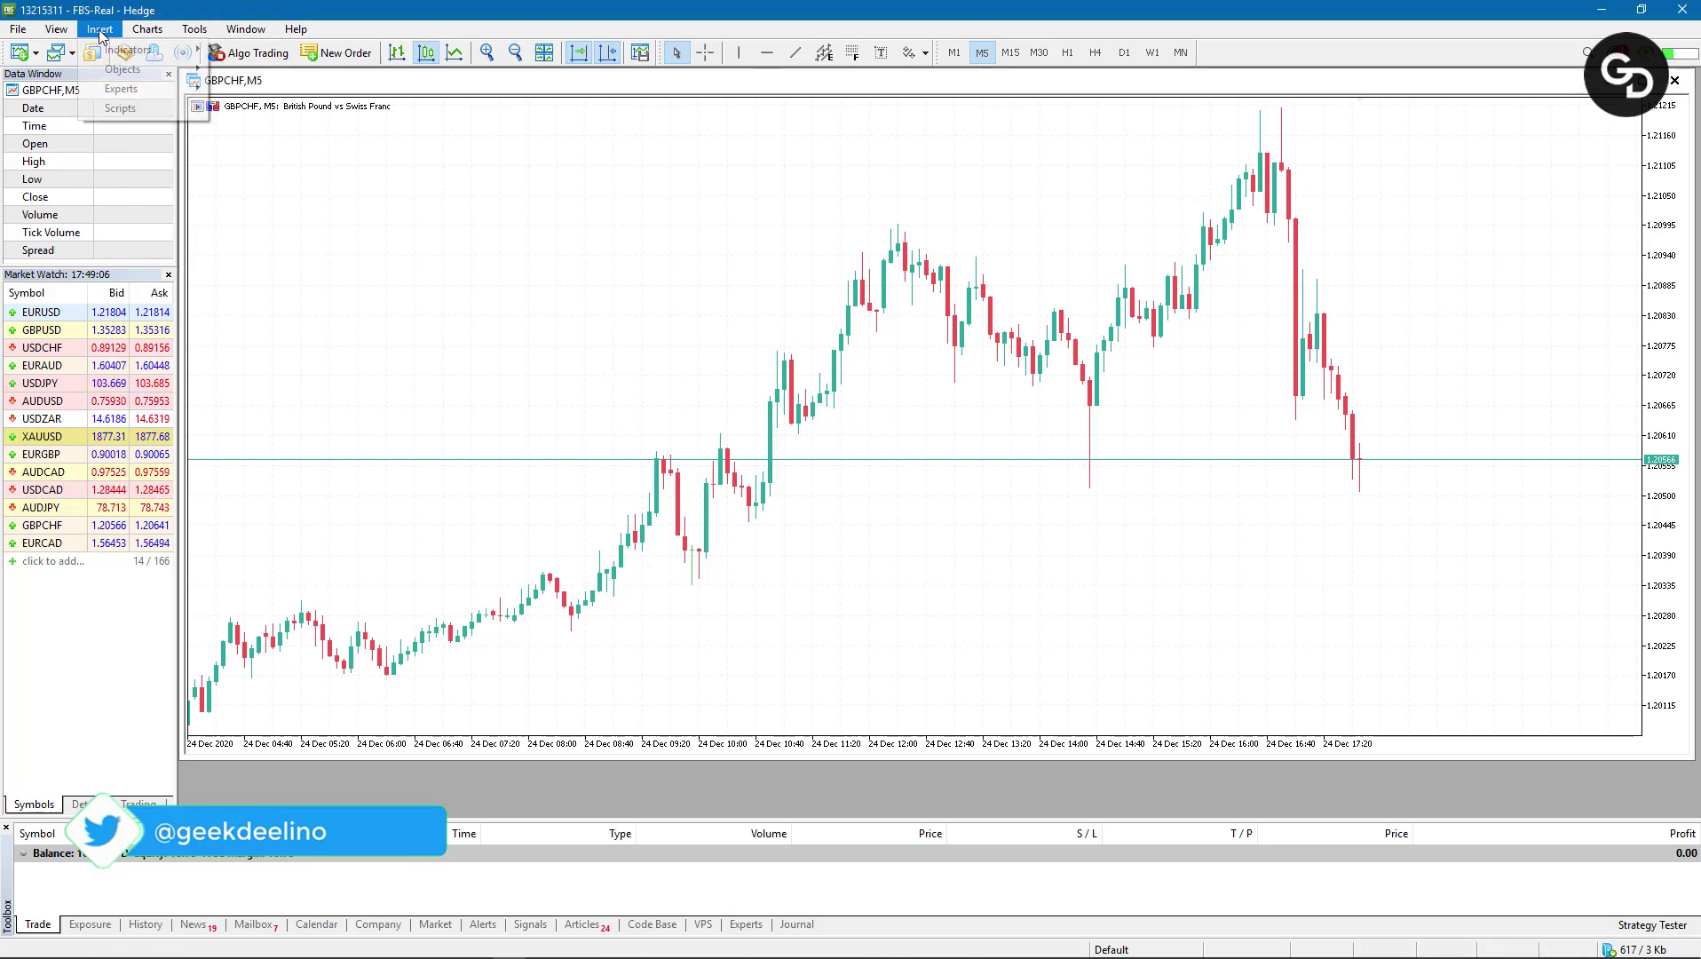
mouse_move(125, 50)
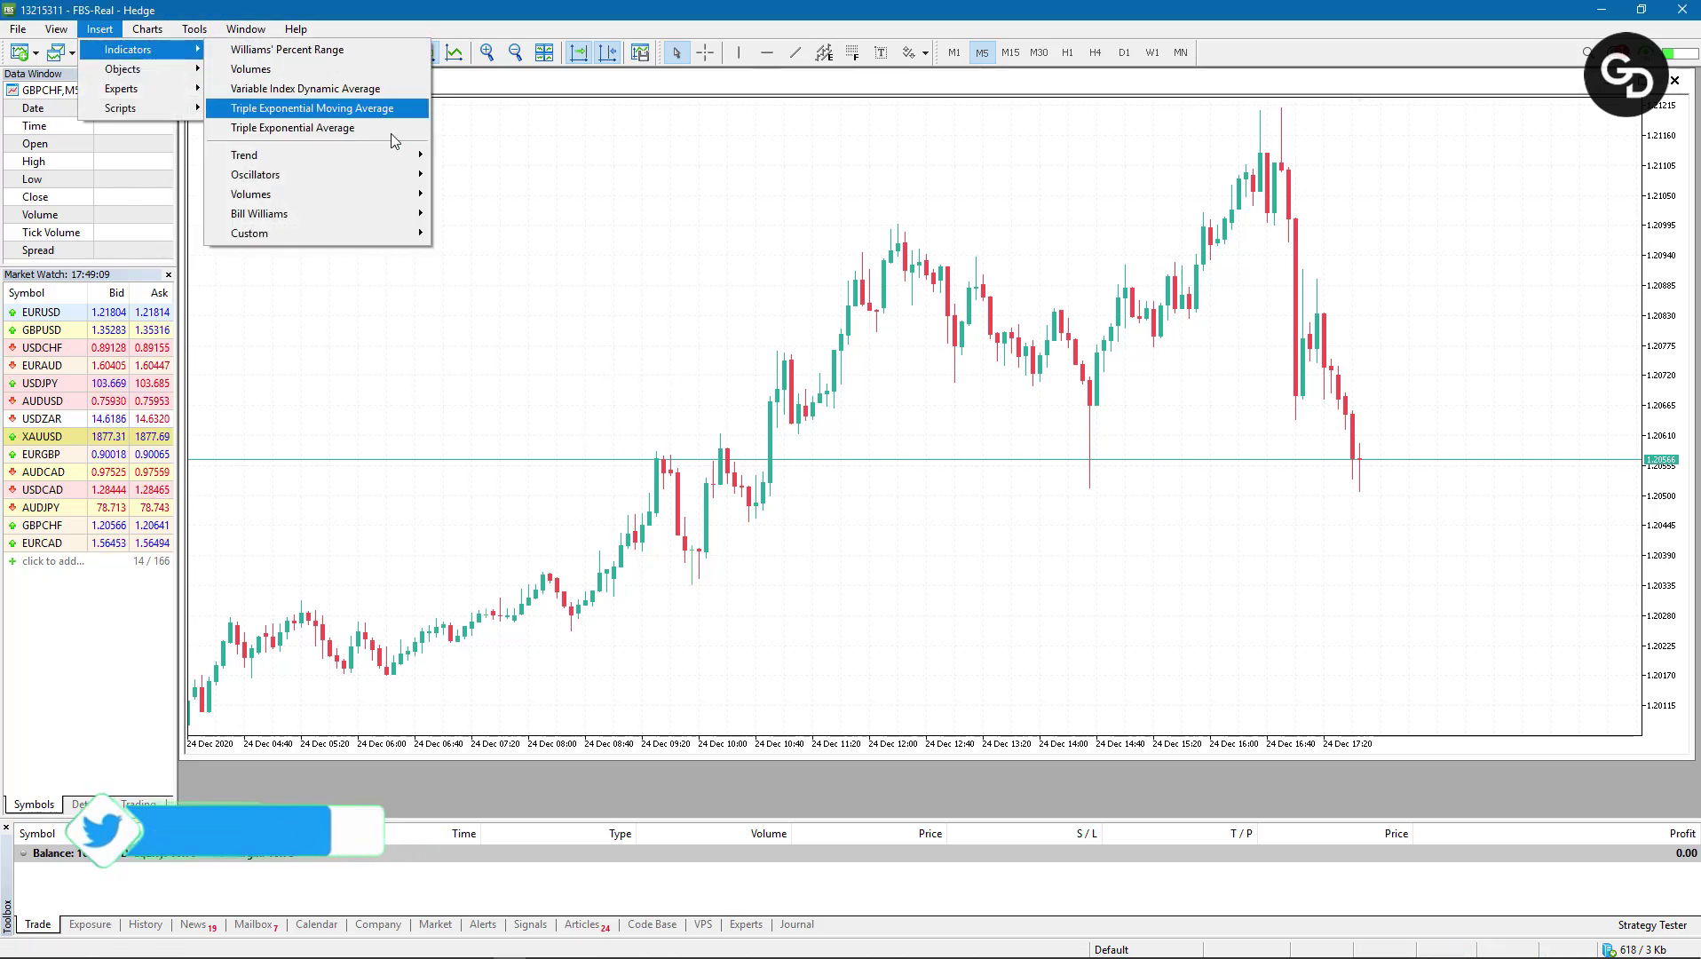
mouse_move(399, 155)
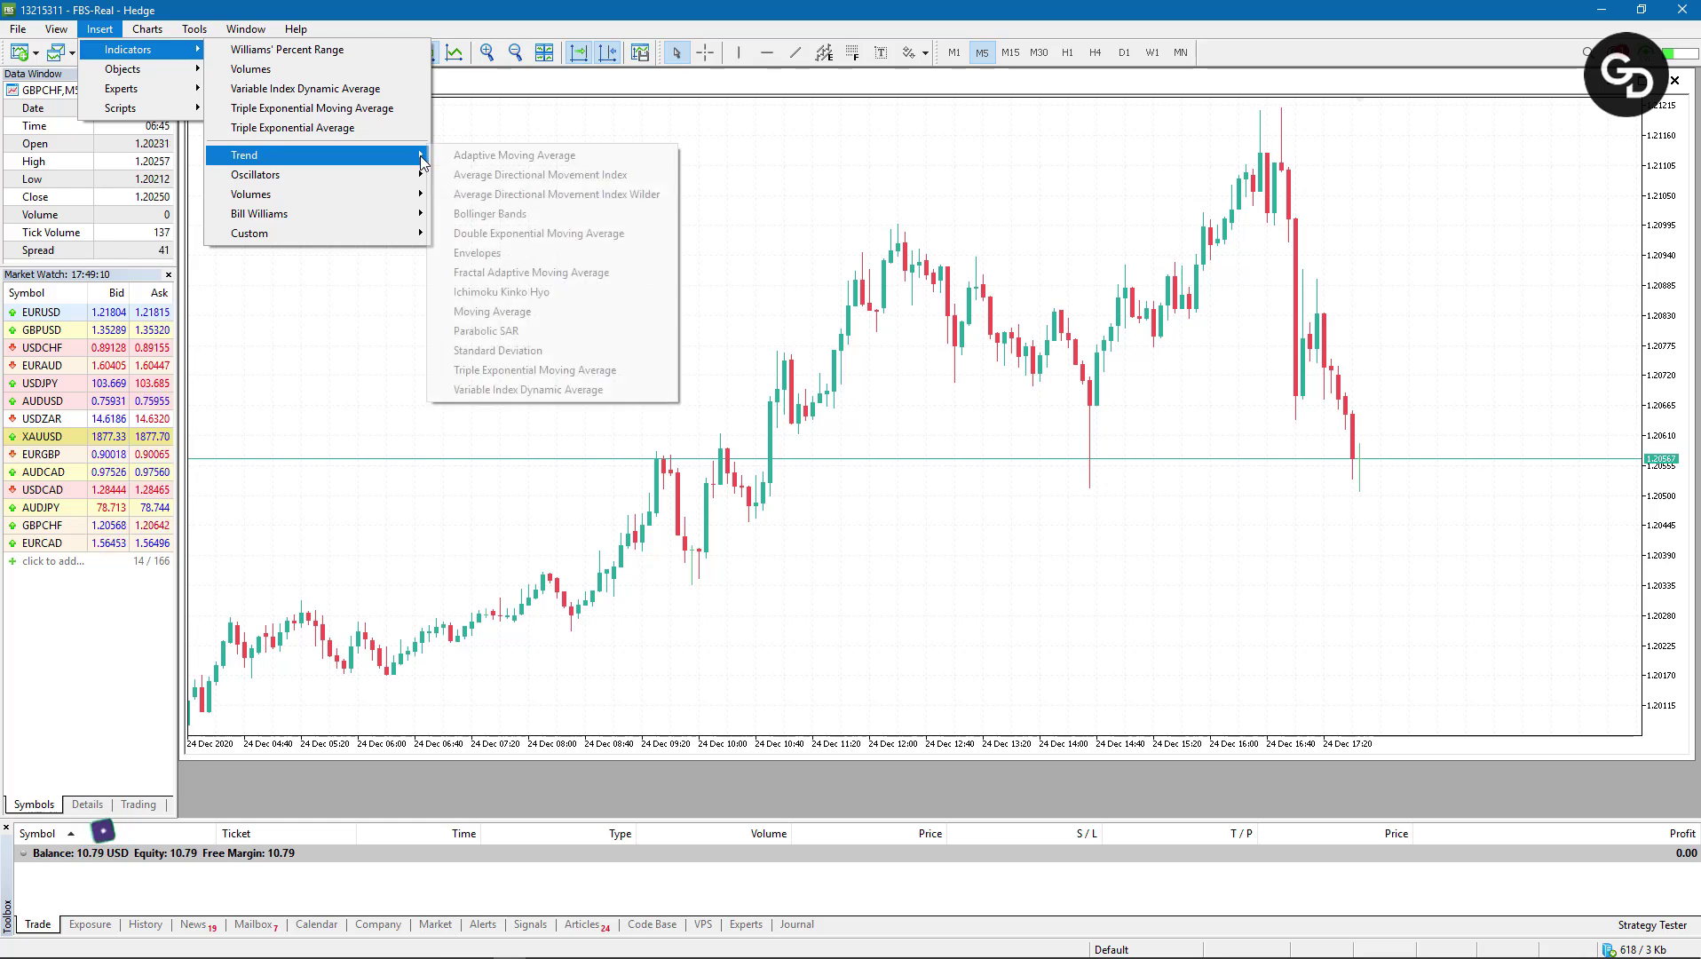
click(525, 313)
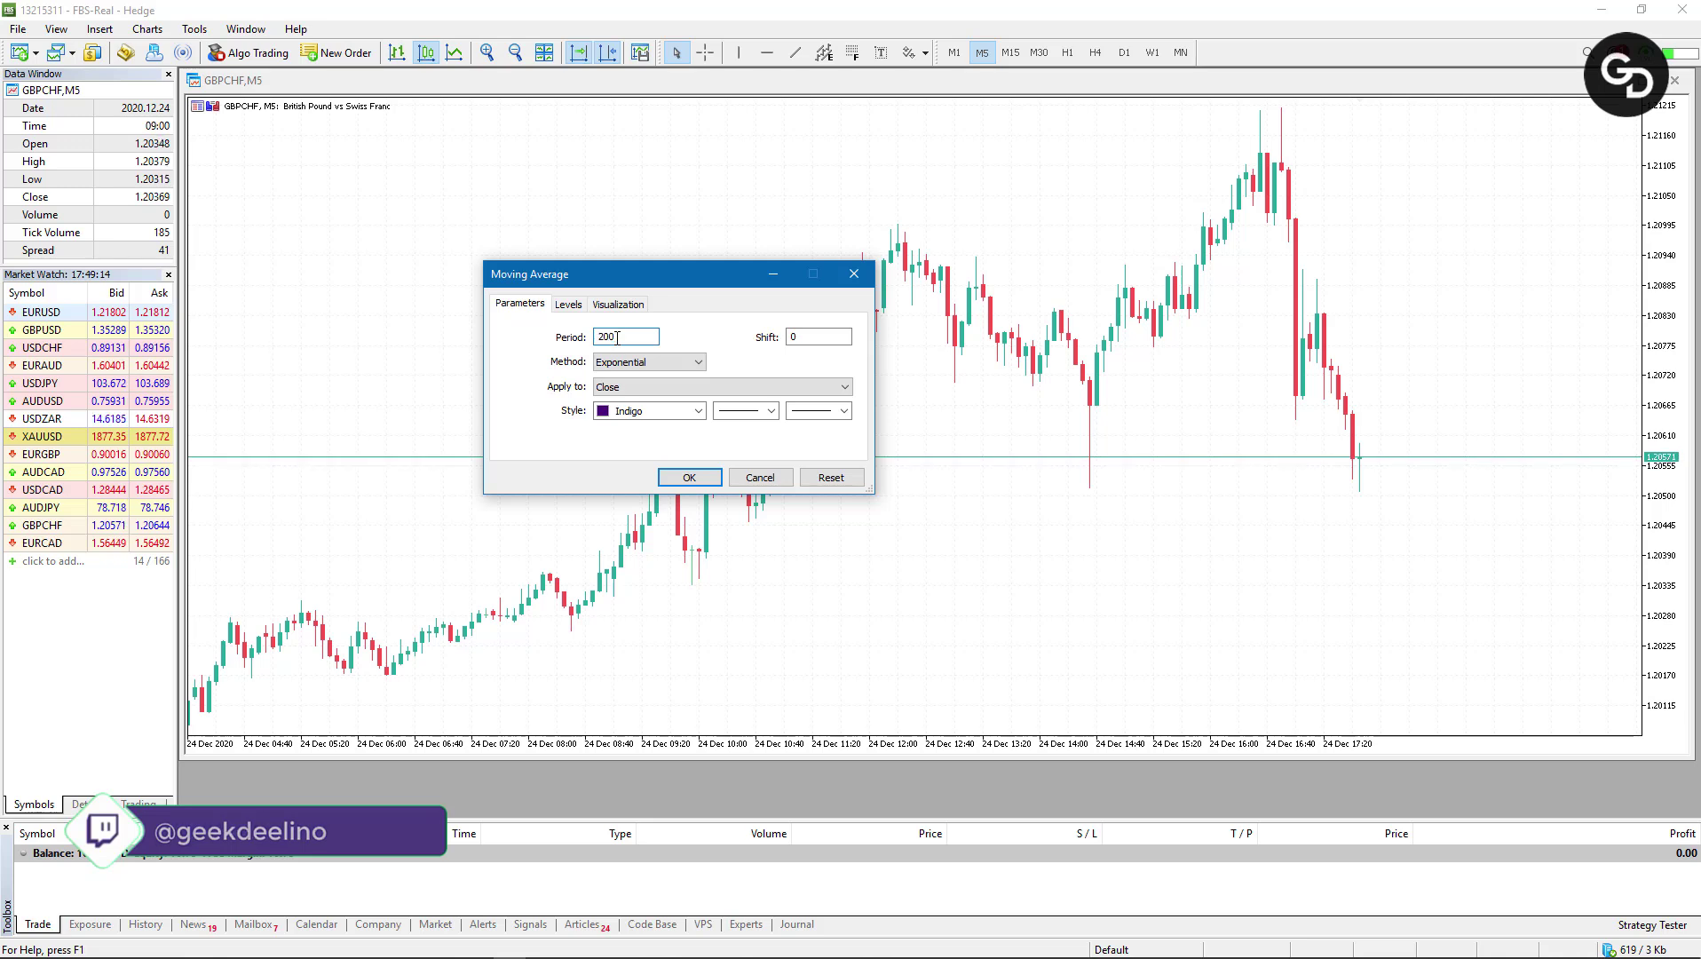
click(630, 362)
click(627, 391)
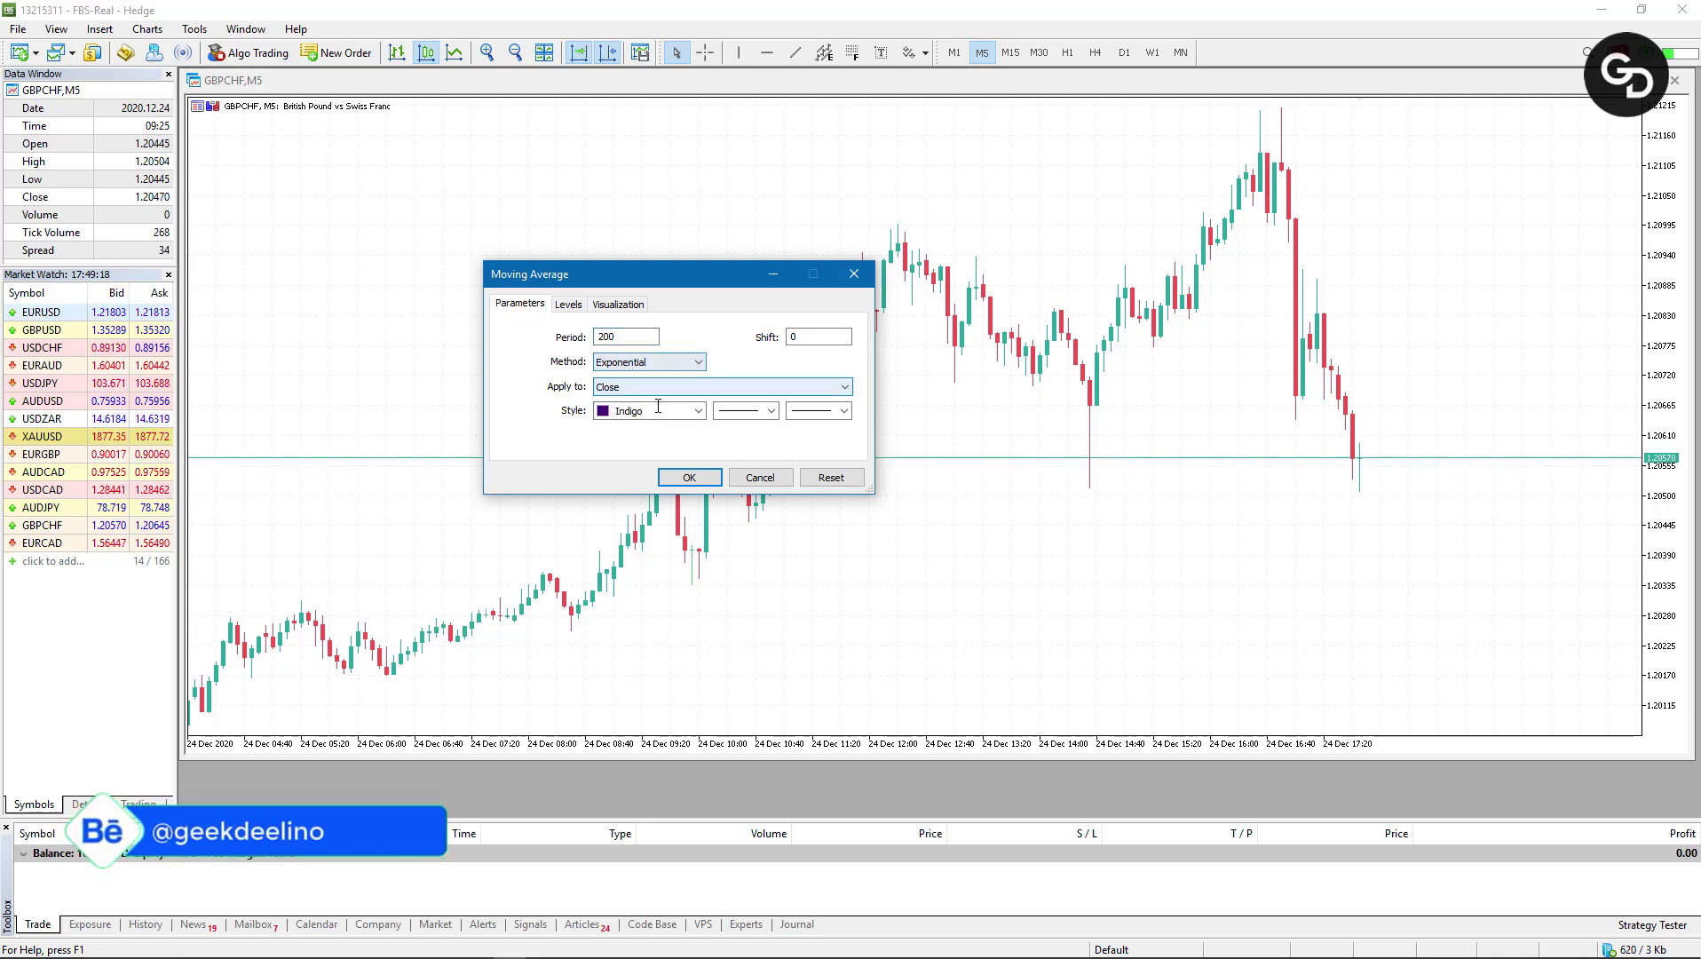
click(695, 413)
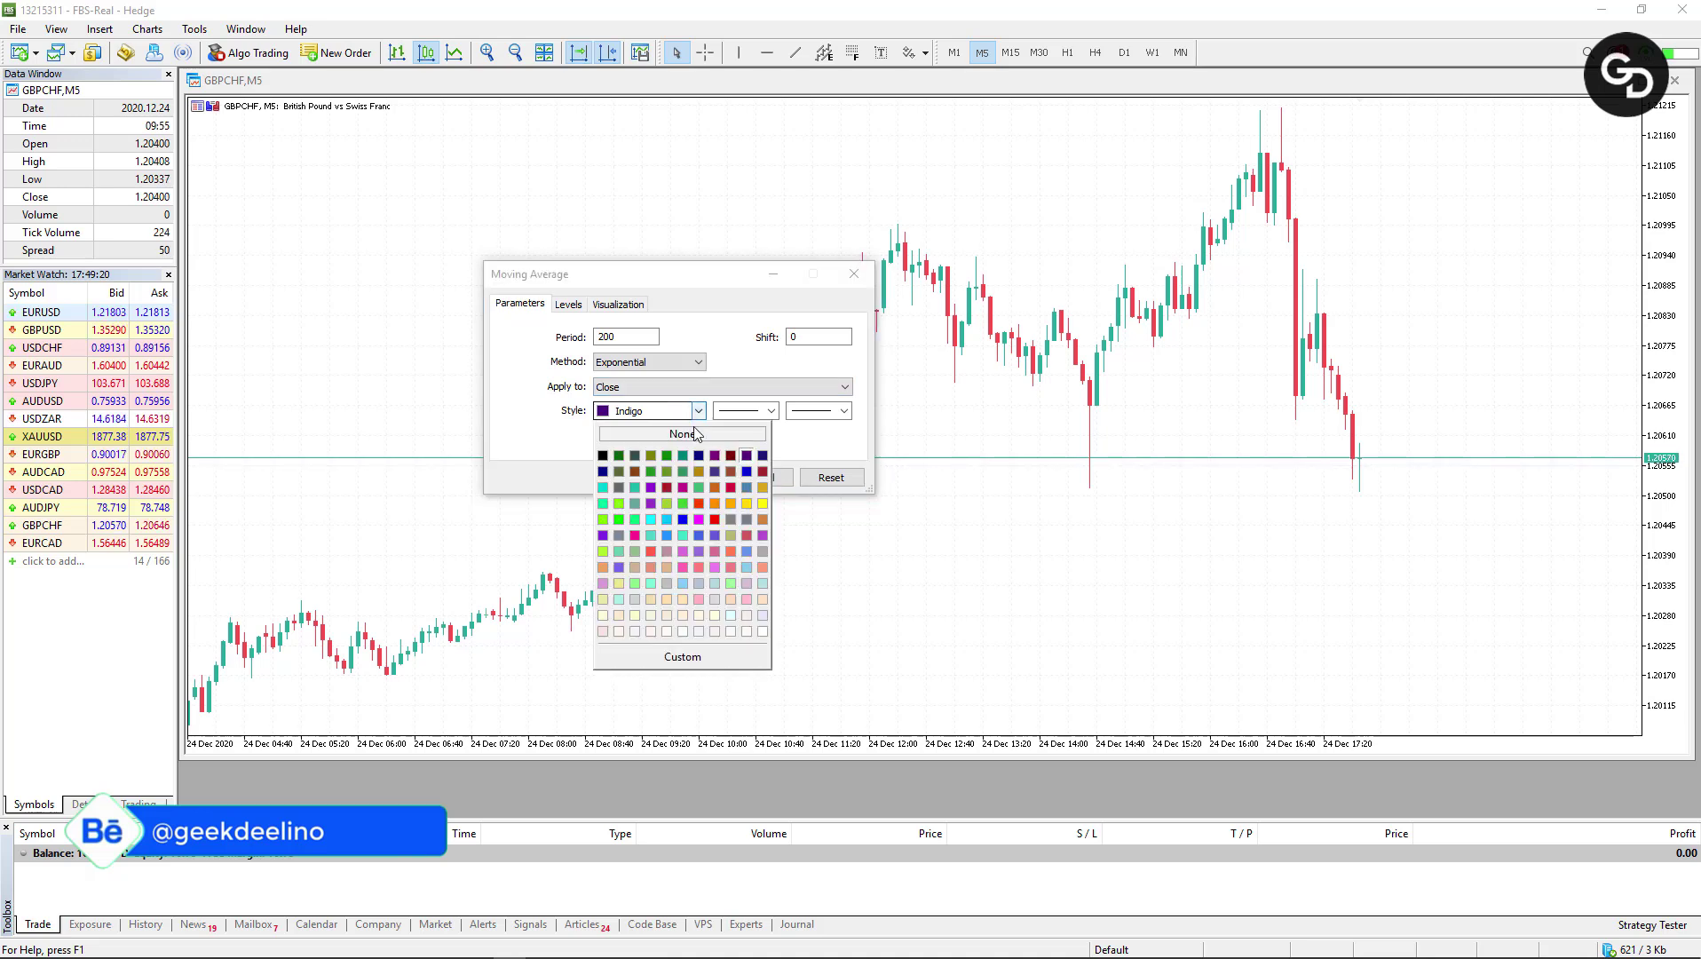
click(743, 456)
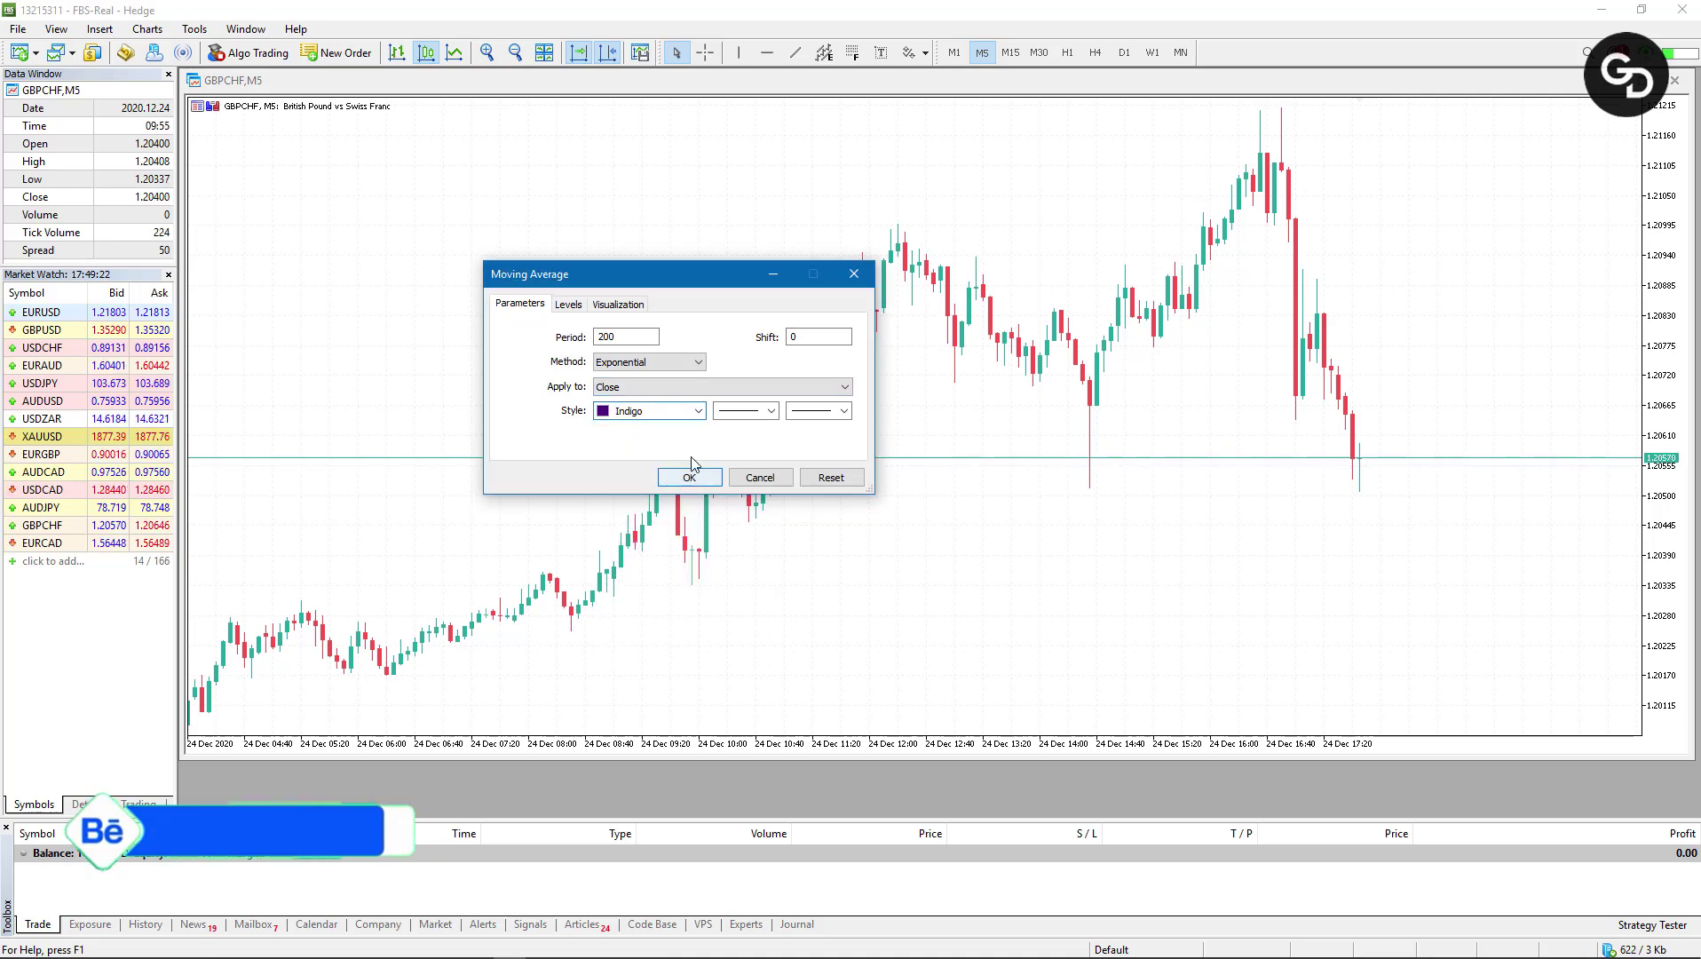
click(689, 477)
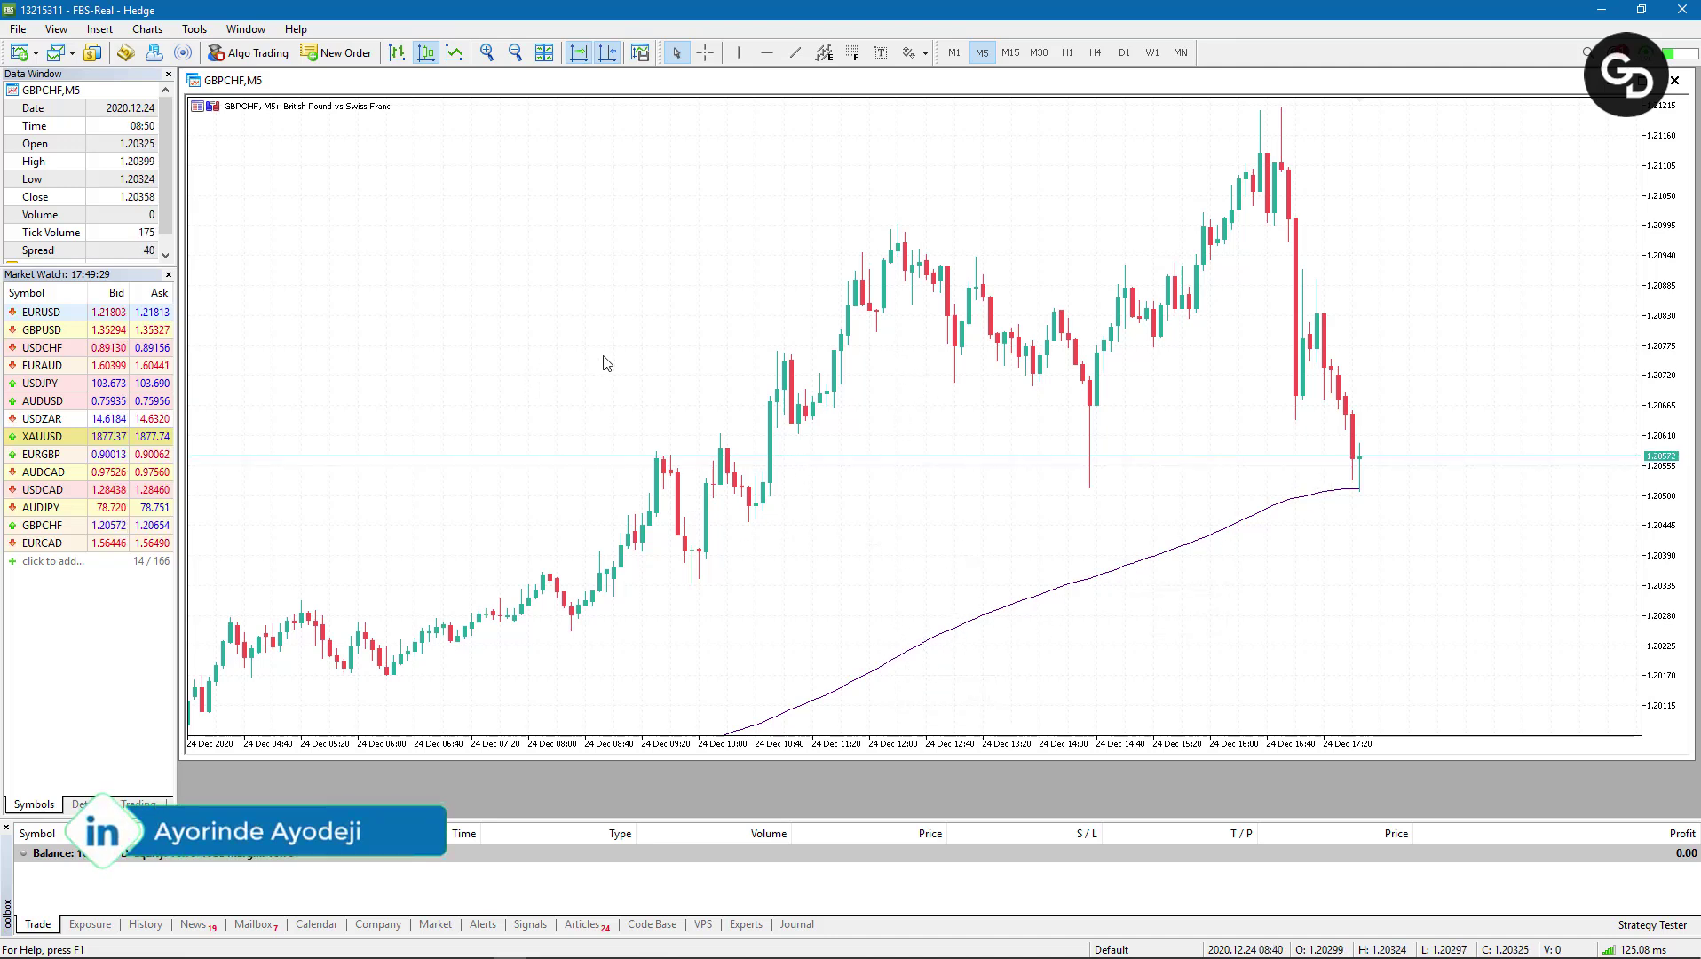
Step: Add a second exponential Moving Average to the GBPCHF chart with period 20 and Navy colour
click(118, 33)
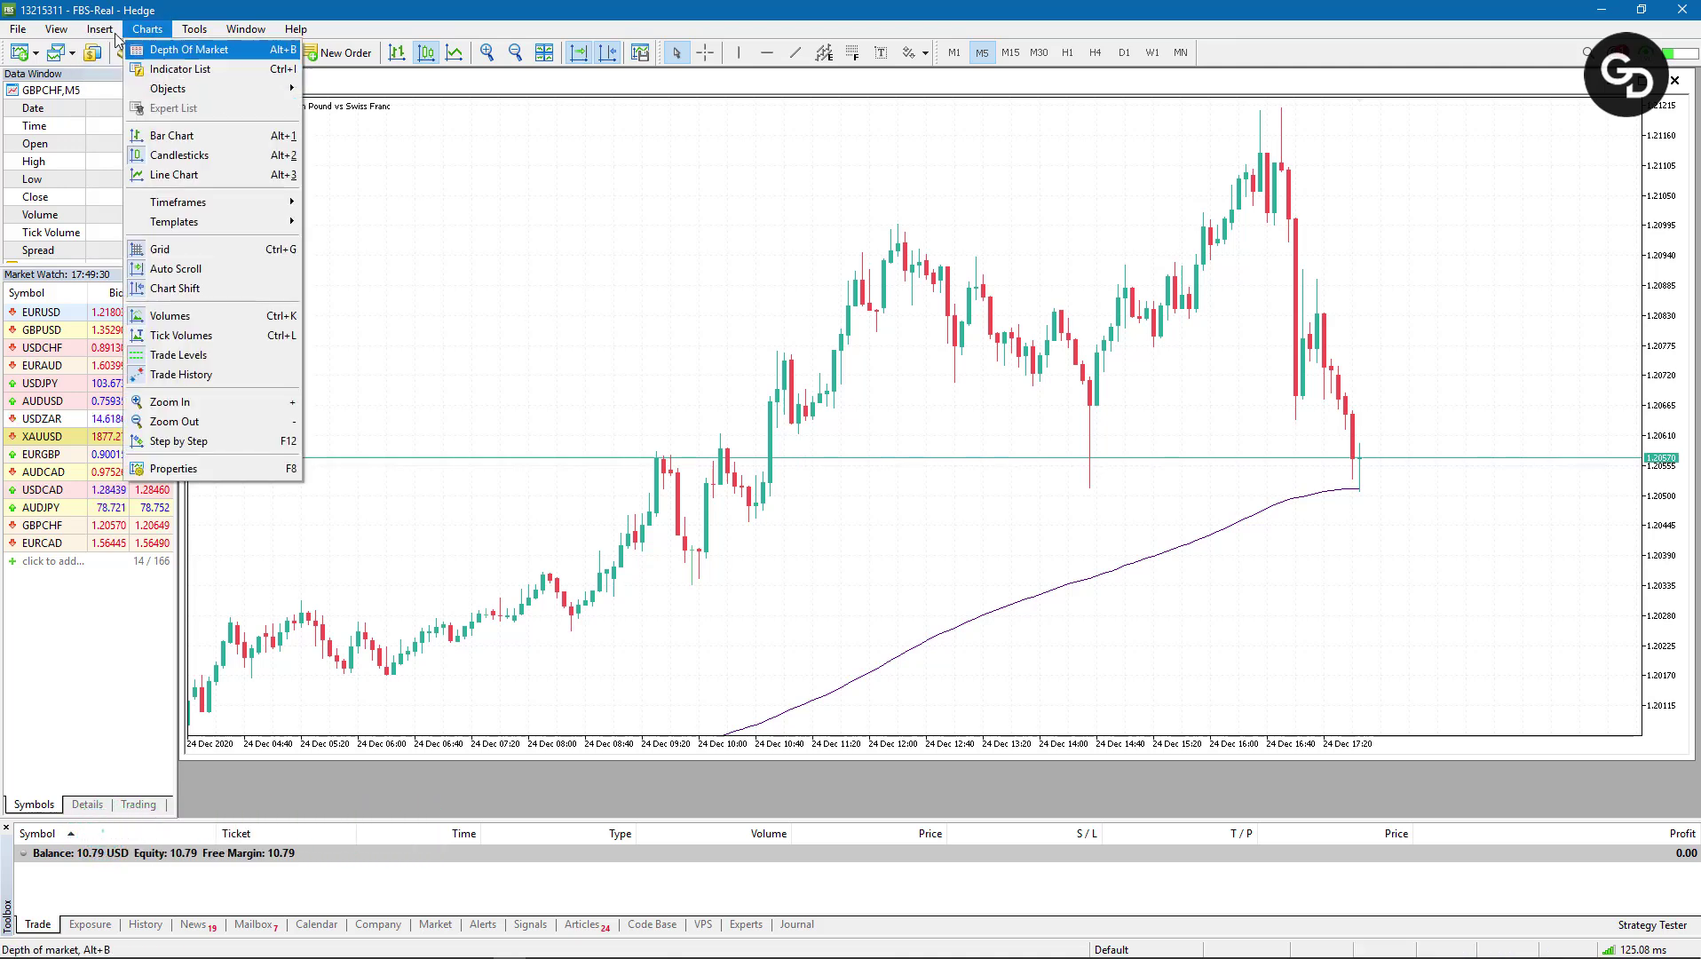
mouse_move(142, 50)
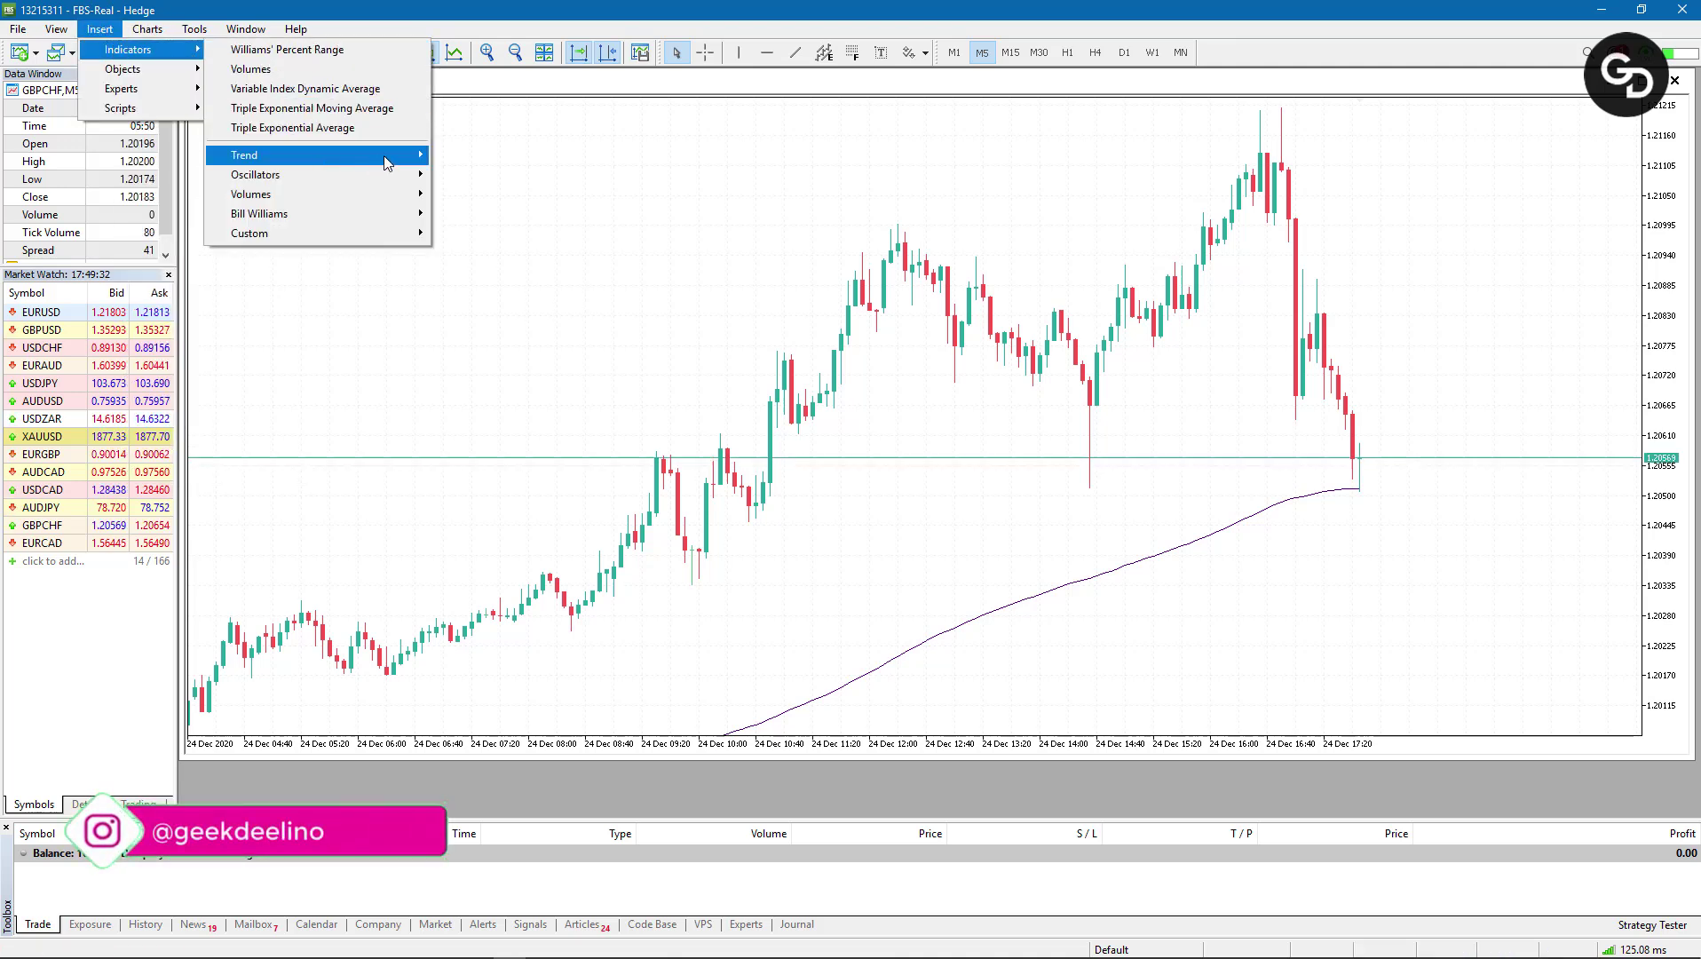
mouse_move(408, 155)
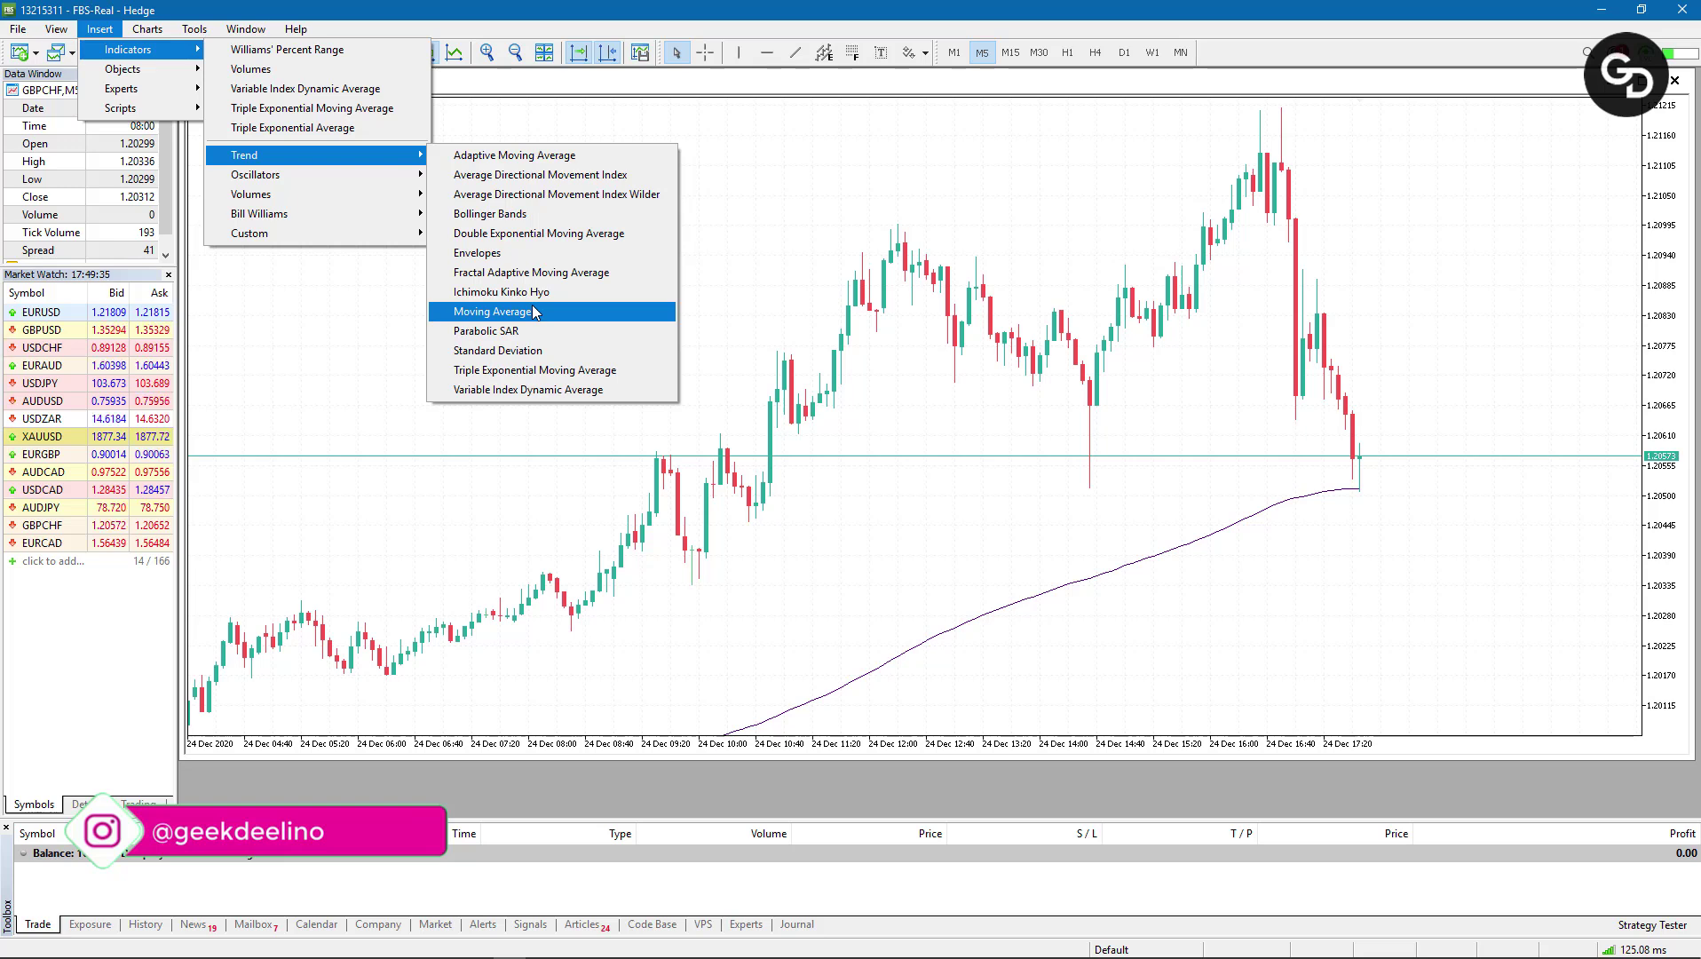
click(535, 311)
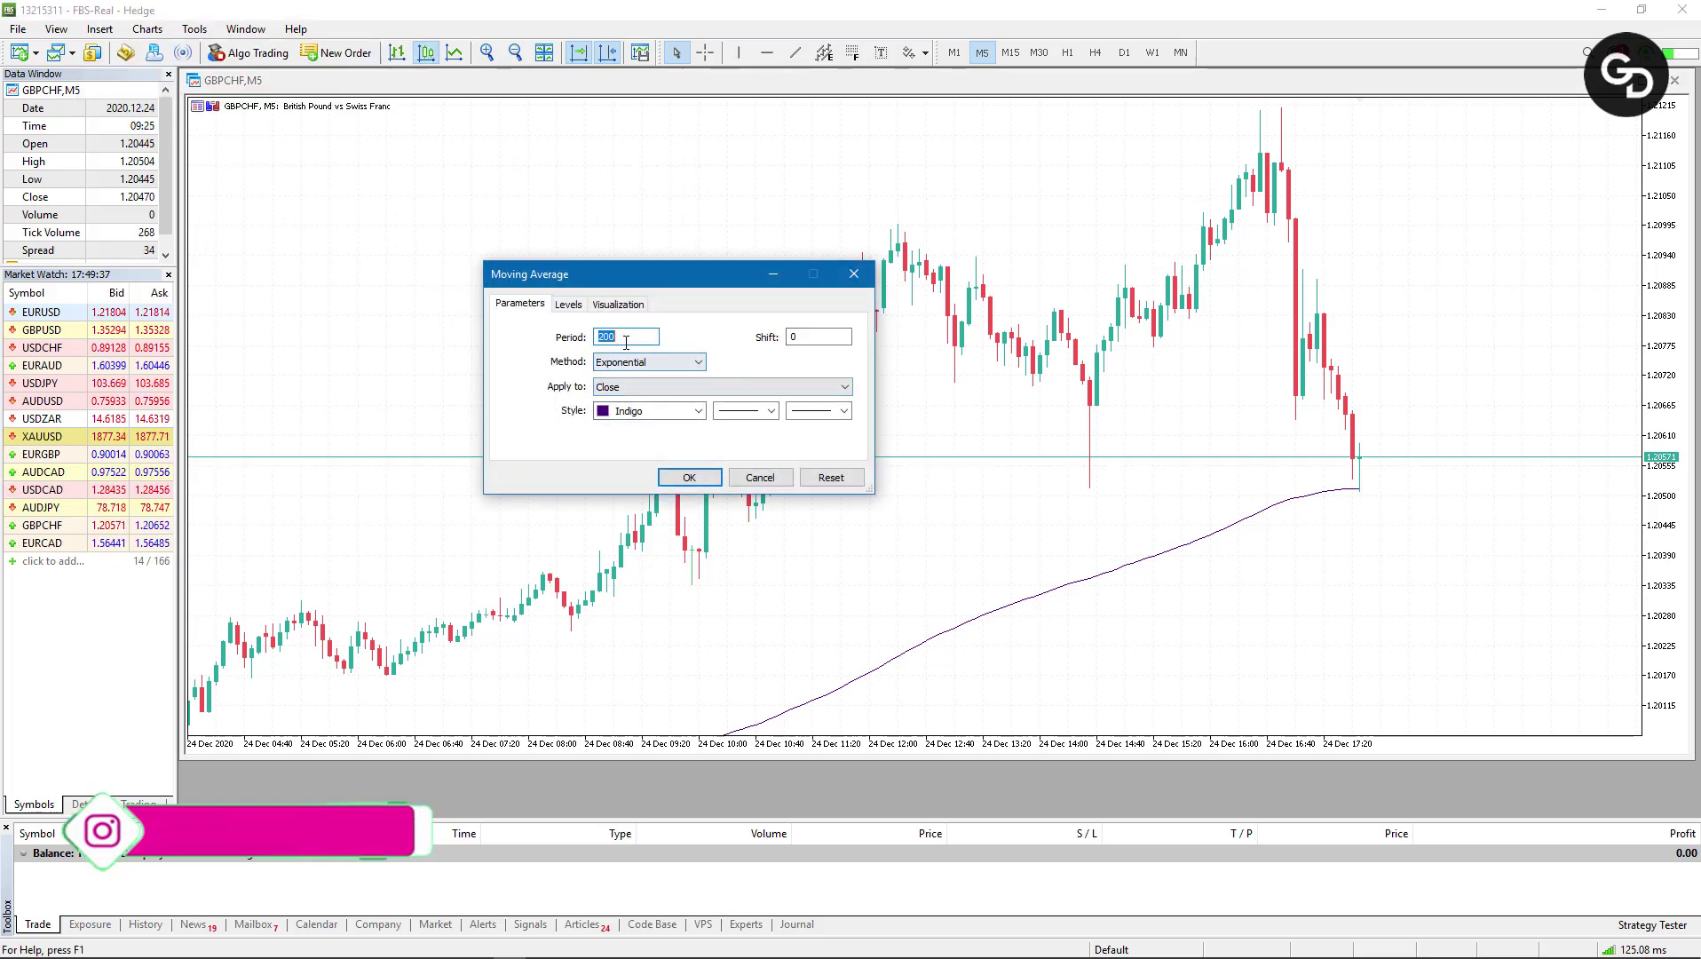
text(20)
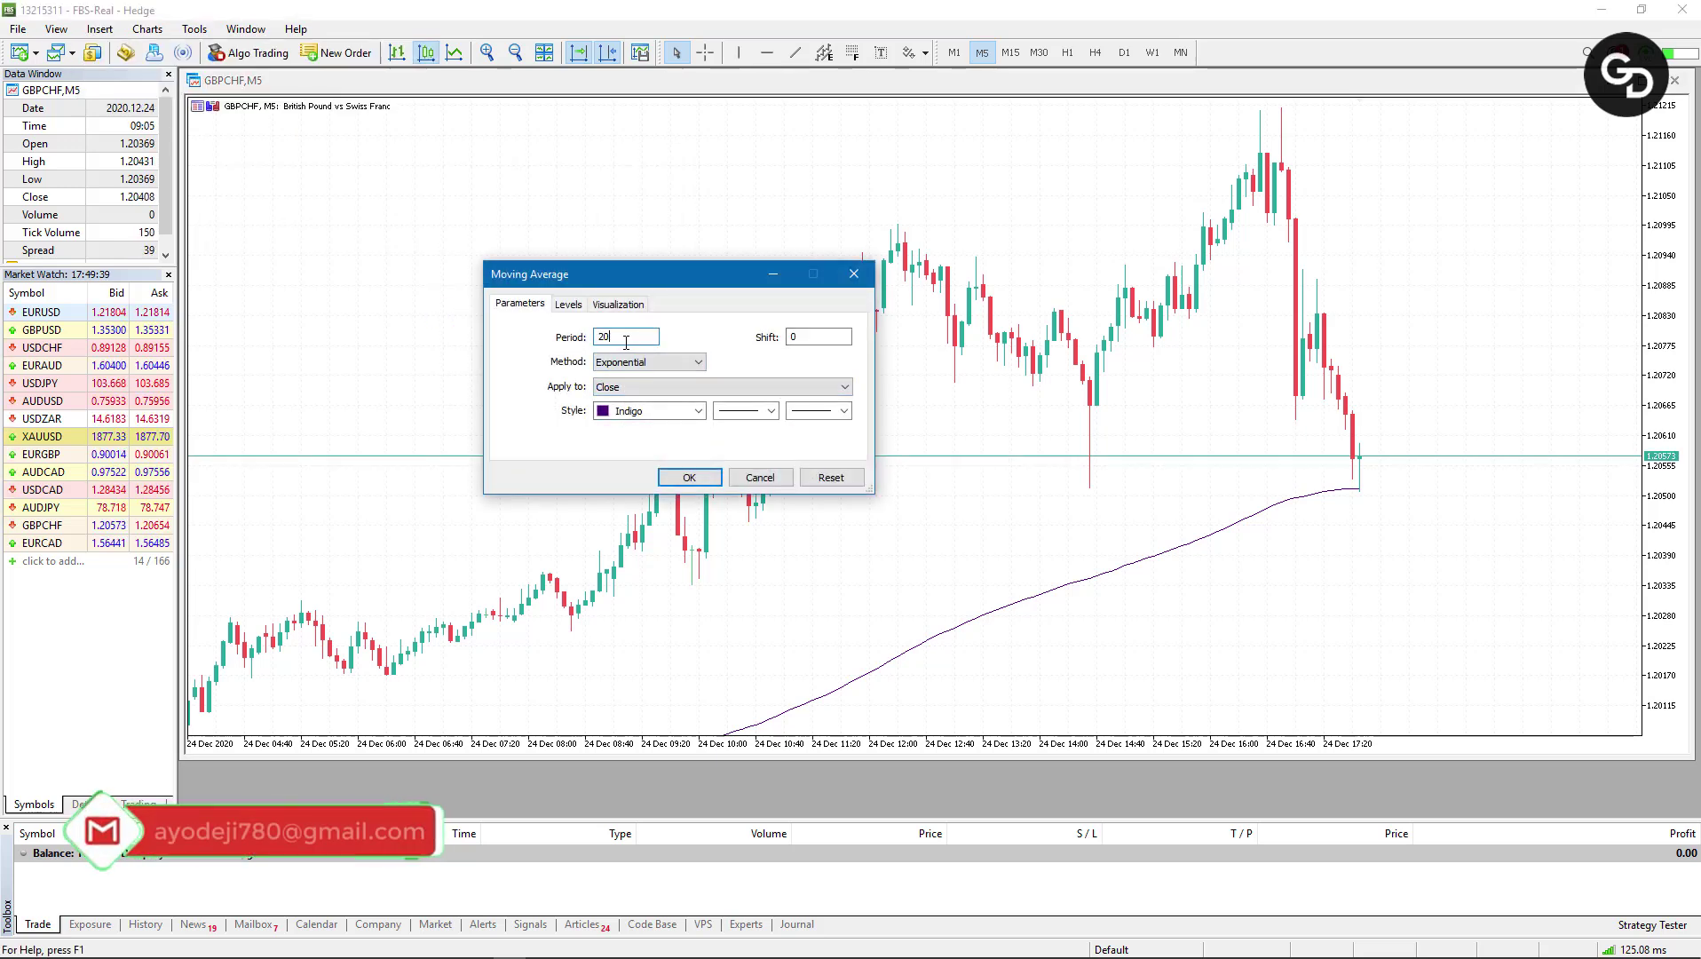
click(691, 410)
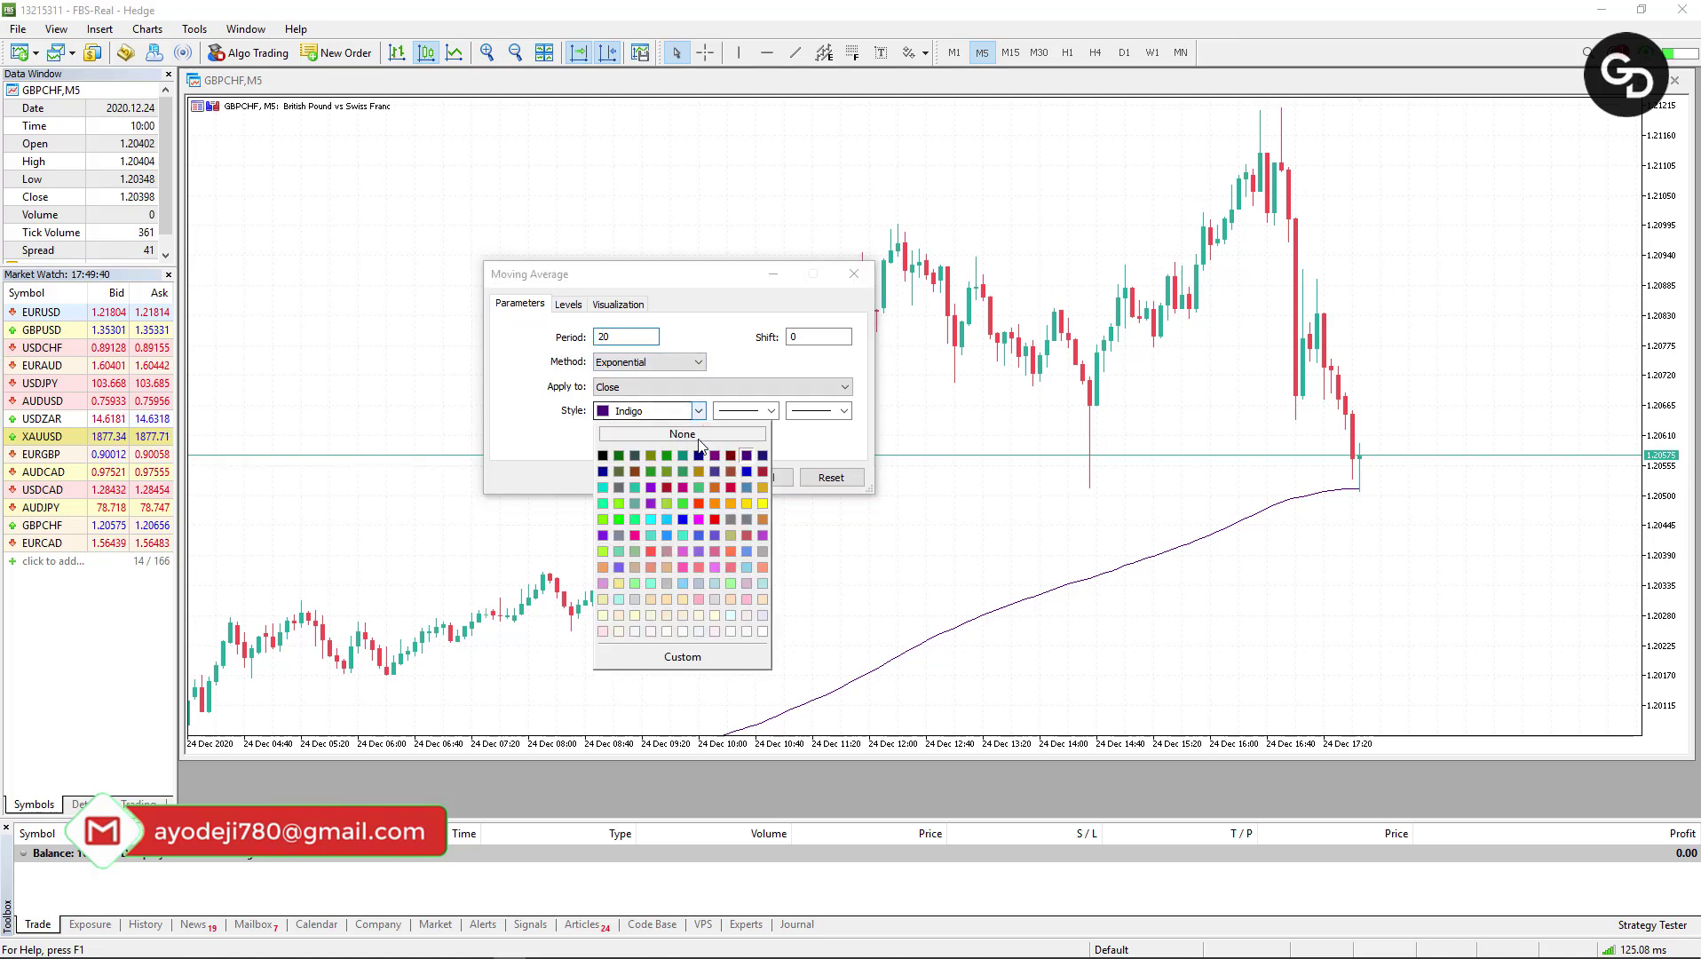
click(699, 456)
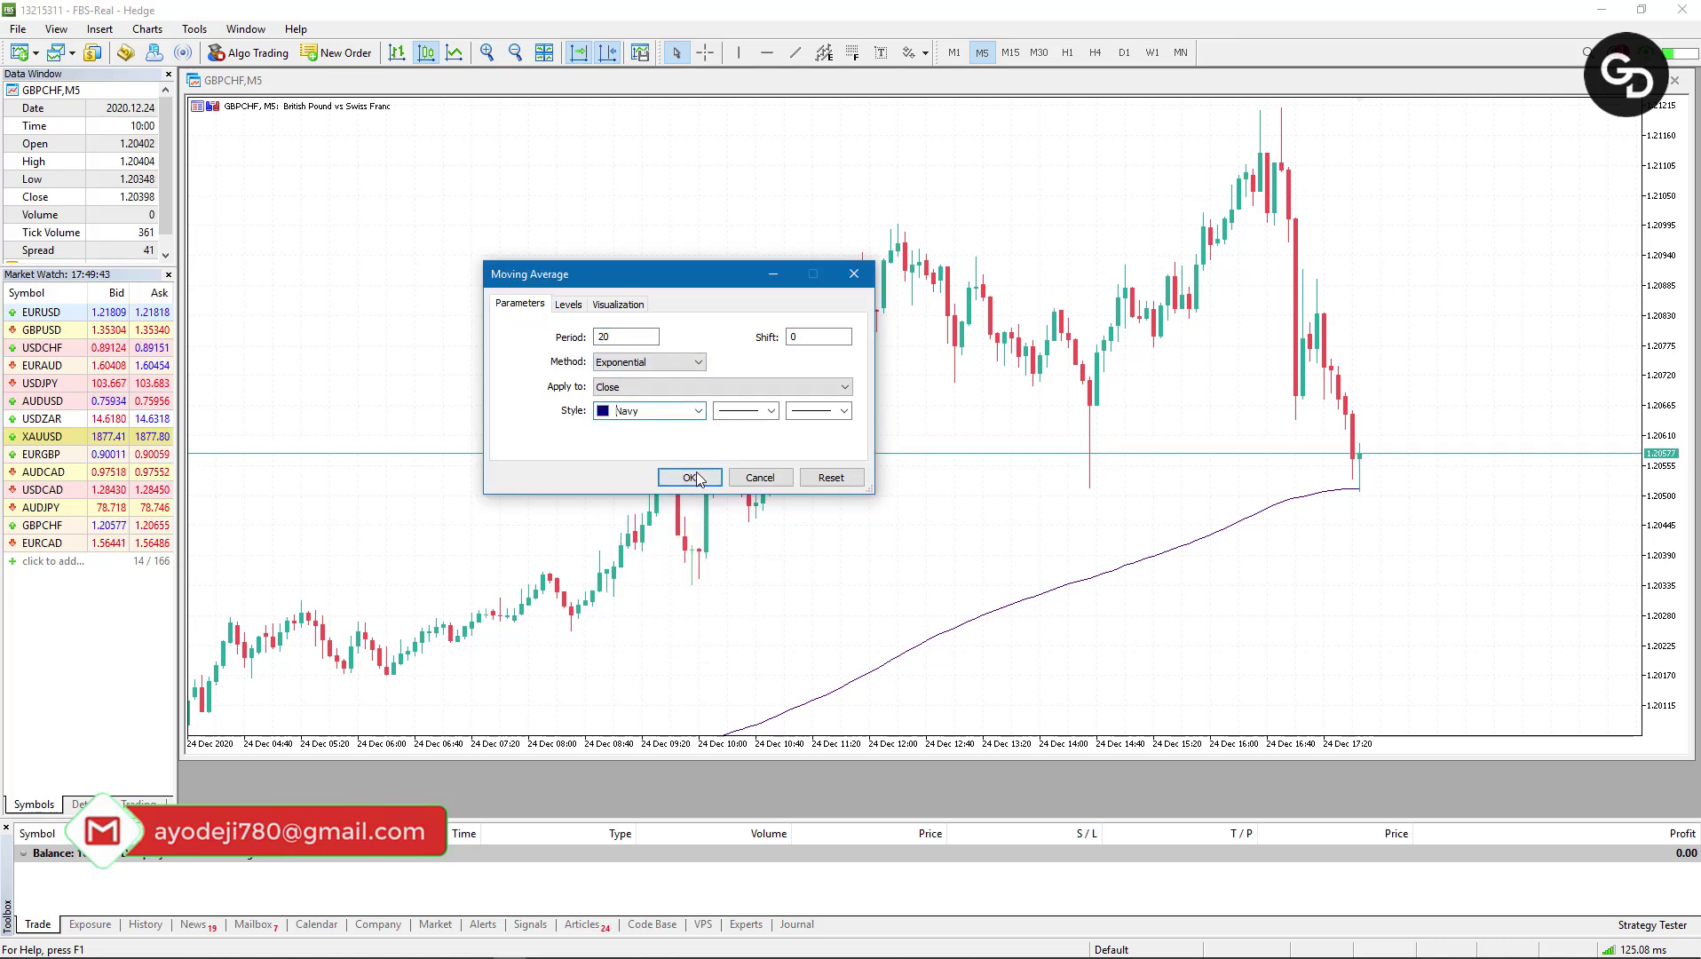
click(691, 477)
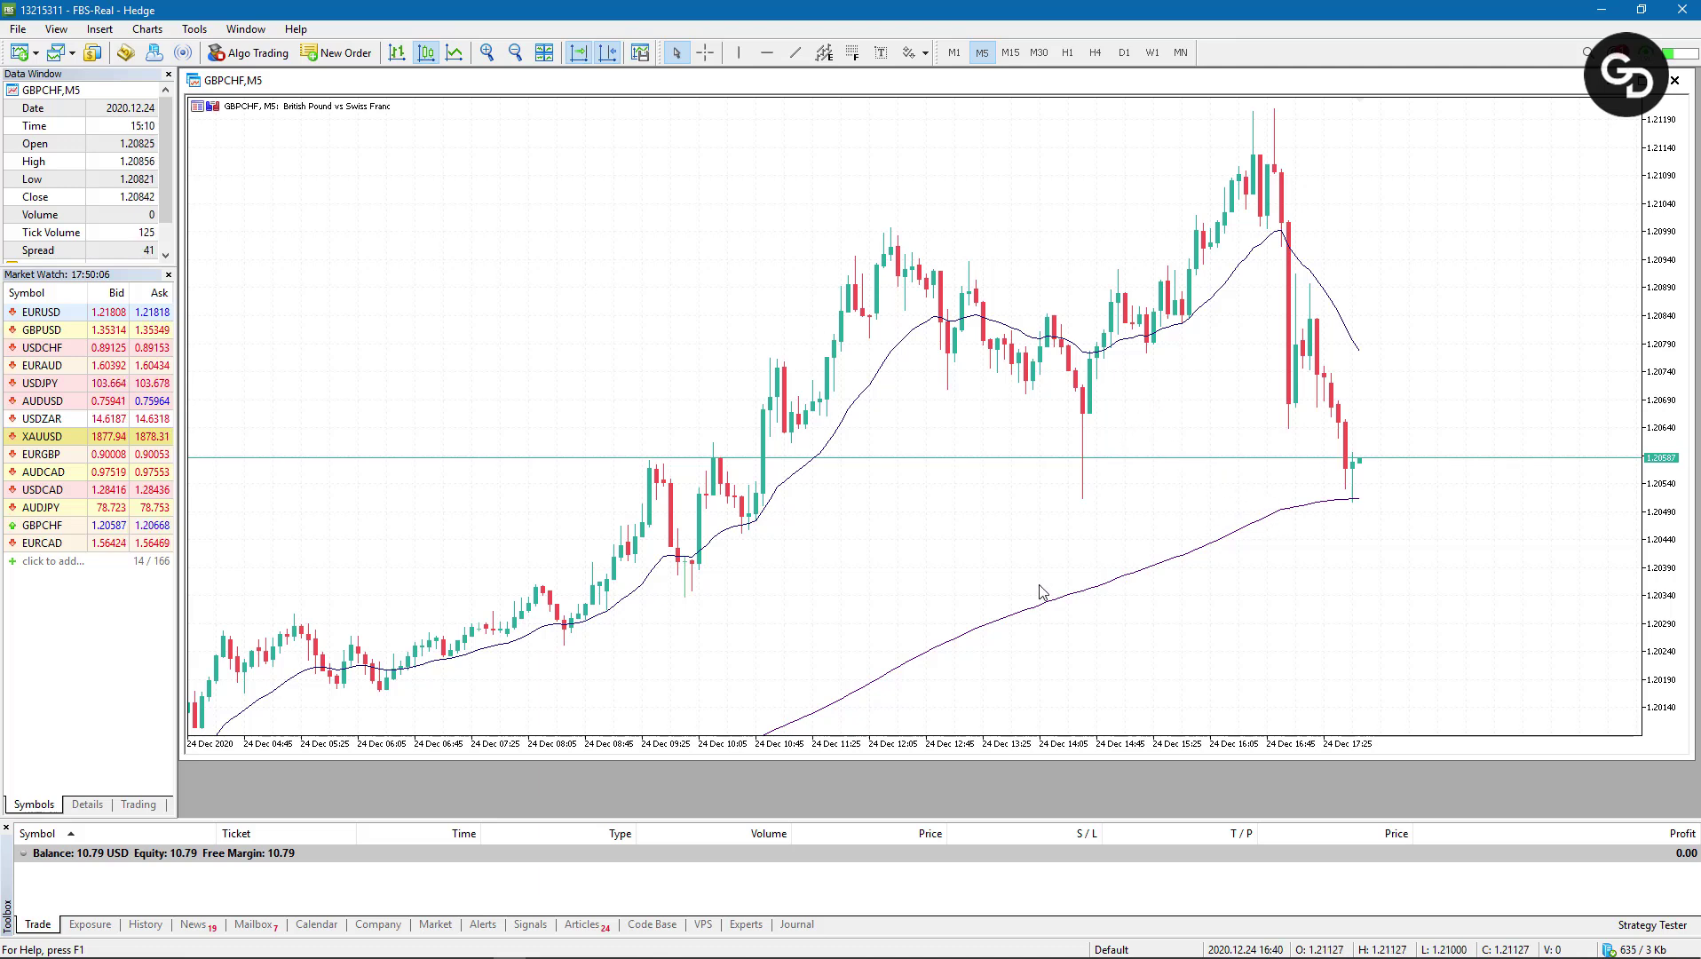
mouse_move(1352, 504)
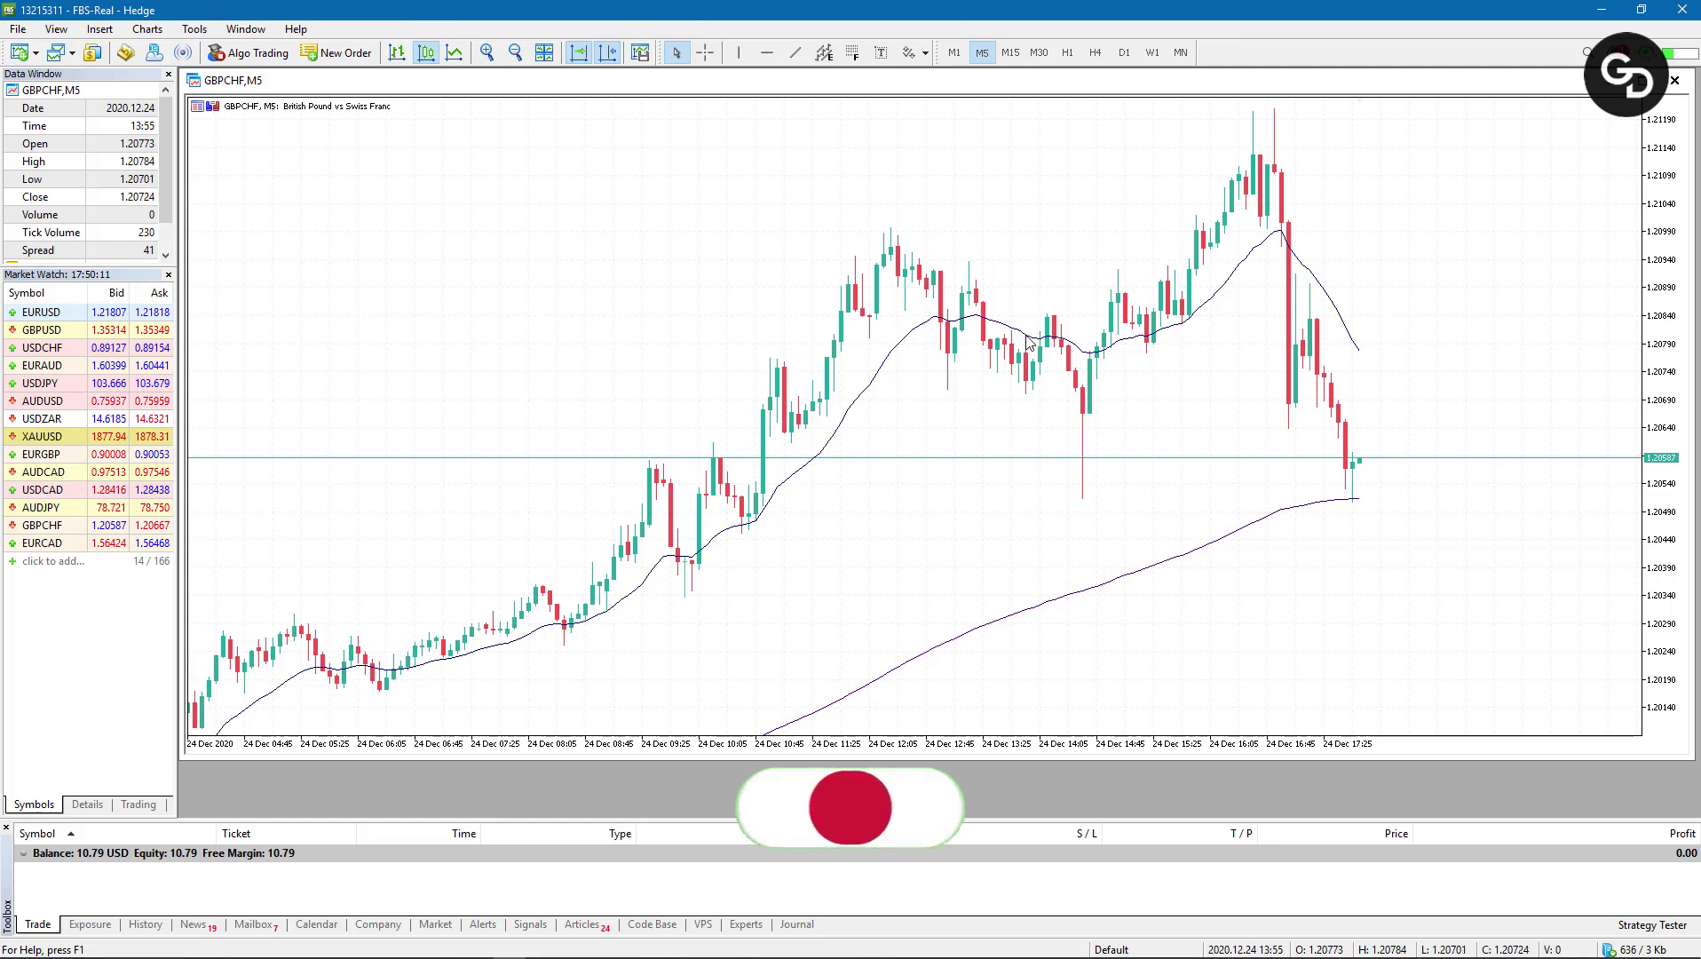
mouse_move(1101, 352)
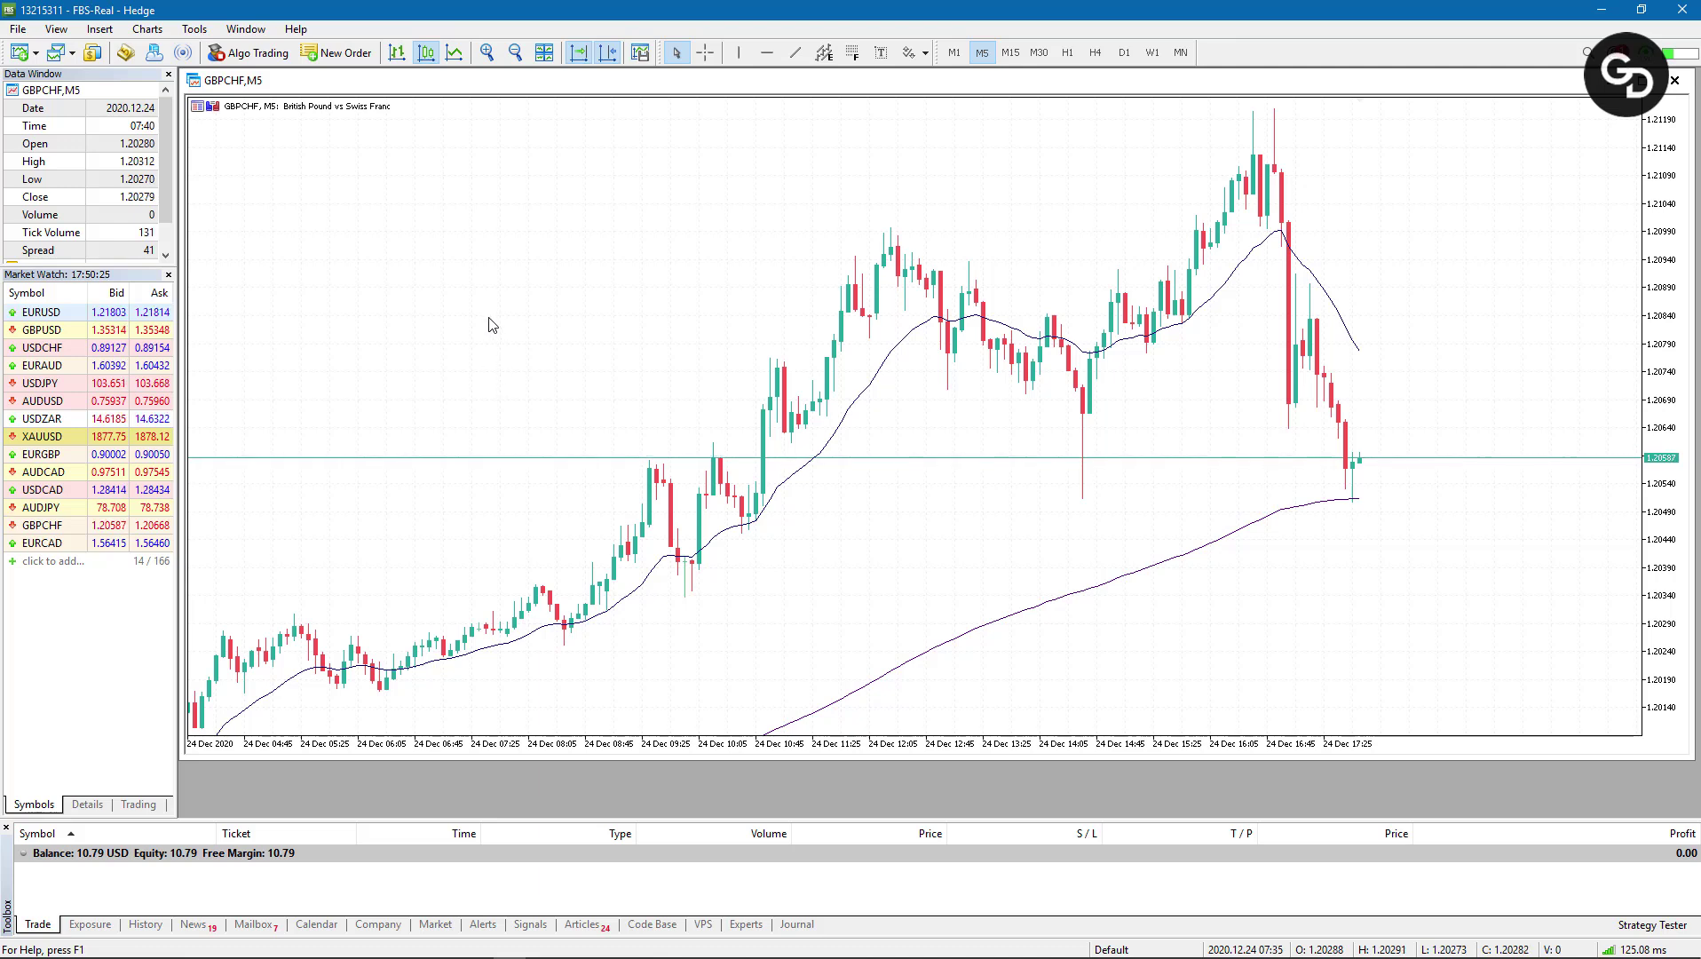
Step: Add a third exponential Moving Average to the GBPCHF chart with period 50 and Gold colour
click(105, 30)
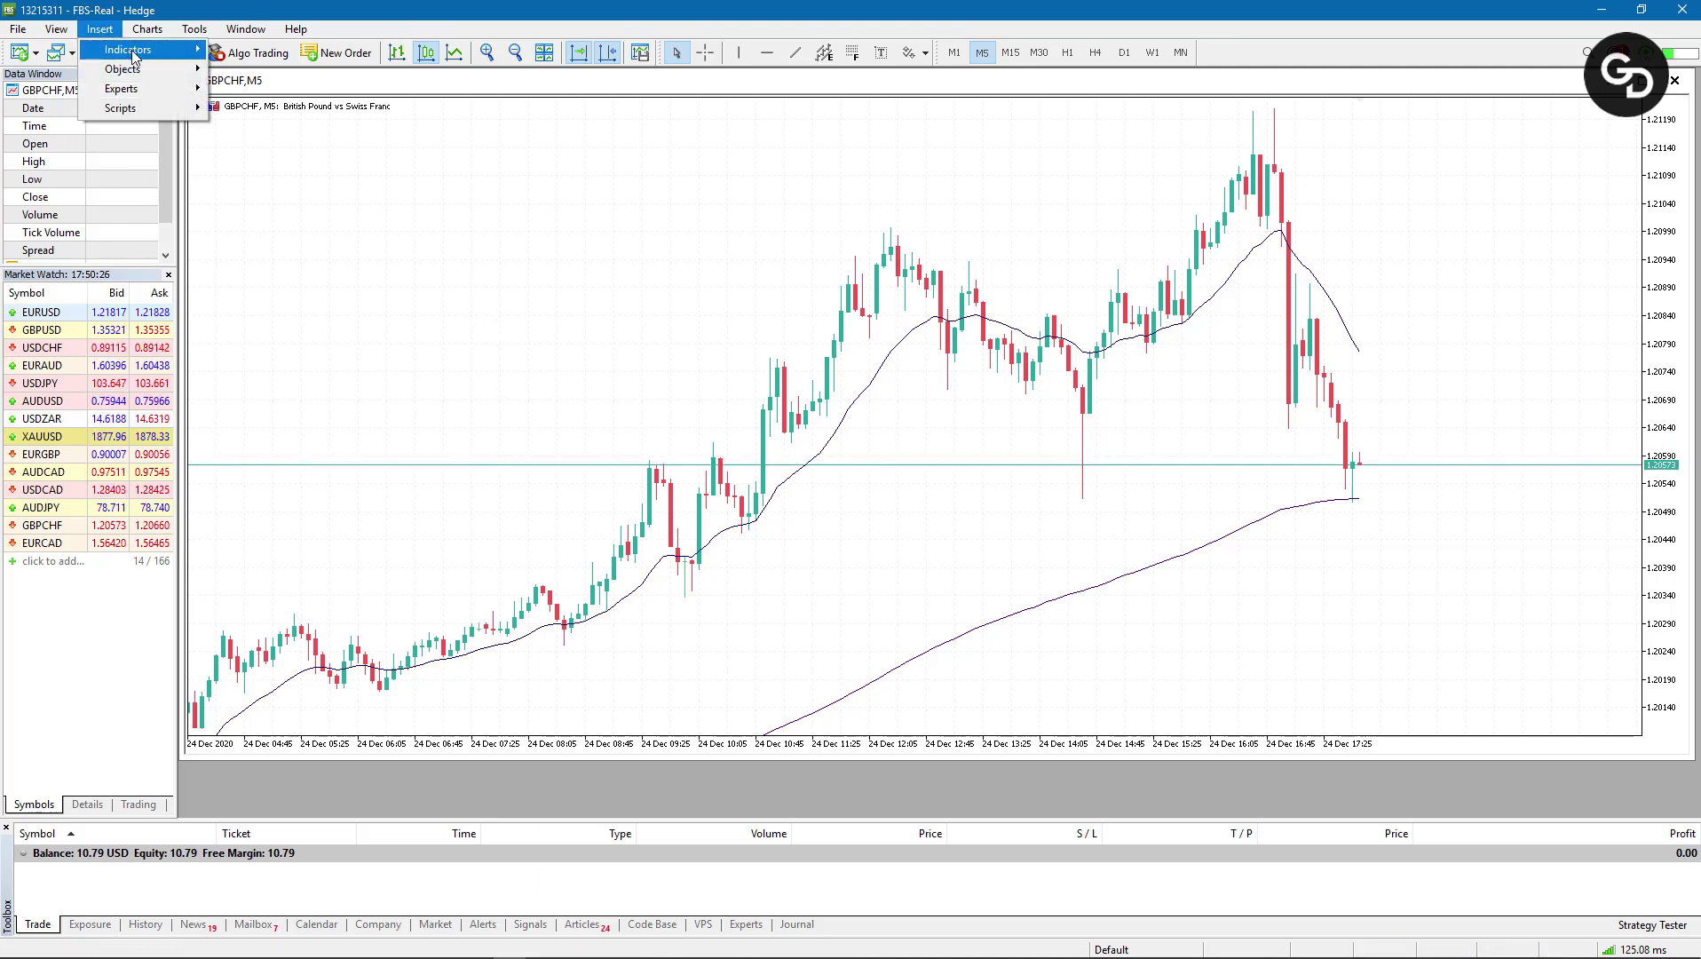
mouse_move(133, 50)
mouse_move(337, 155)
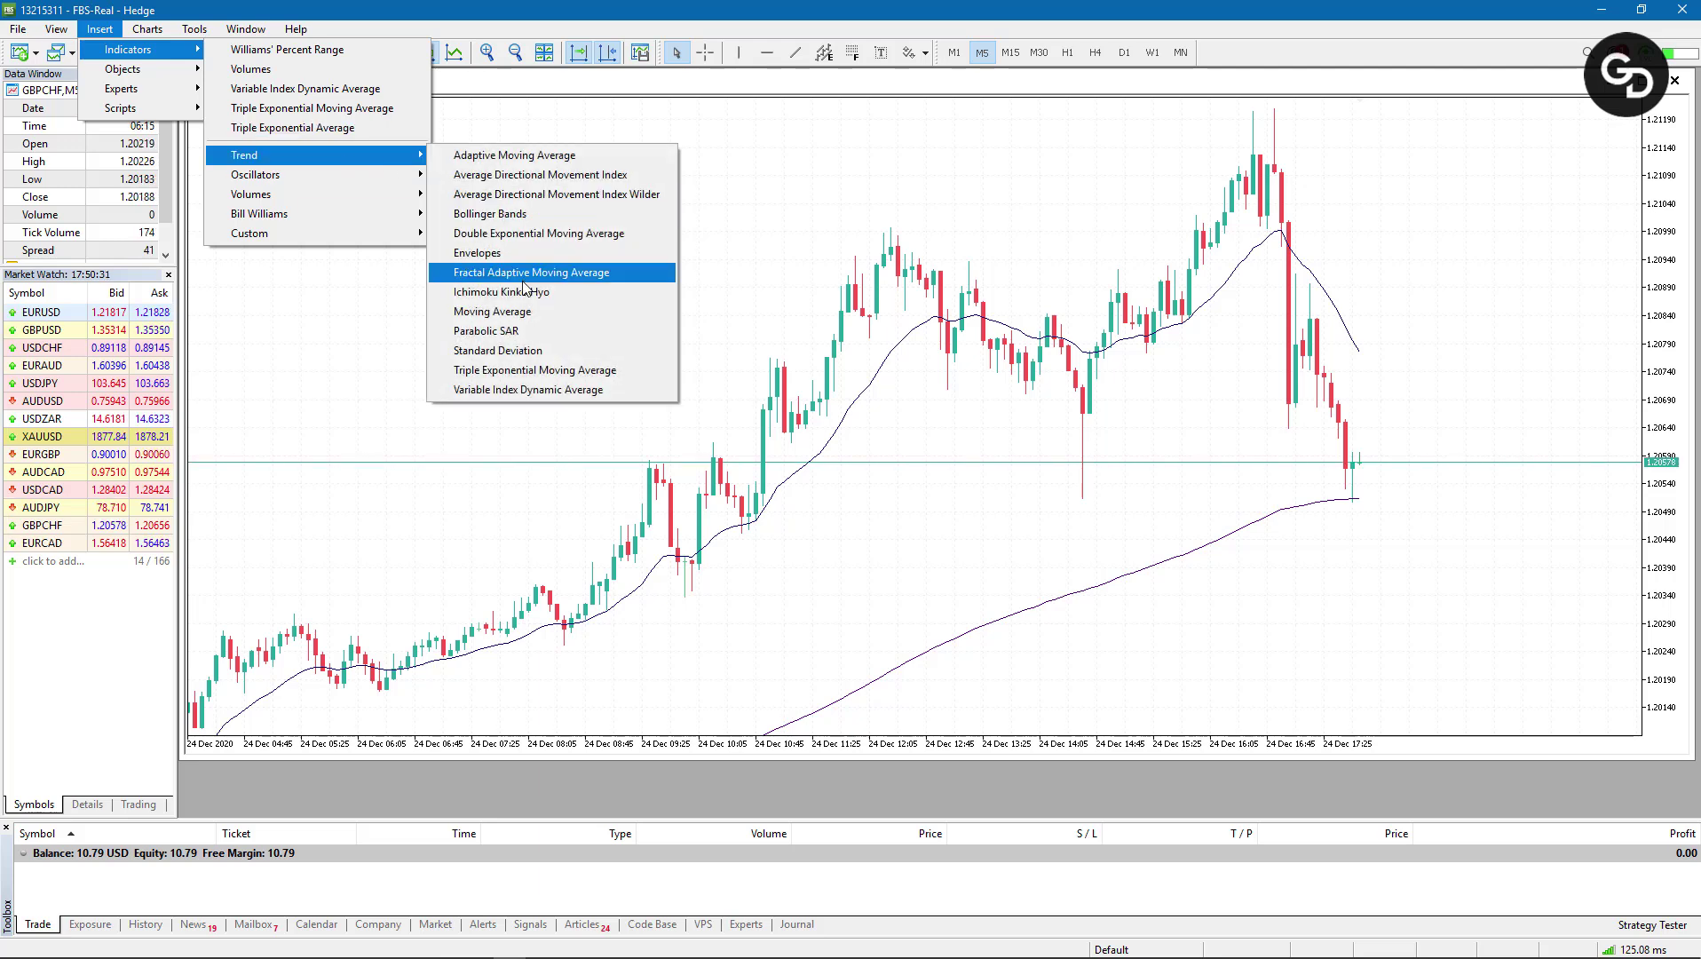
click(522, 311)
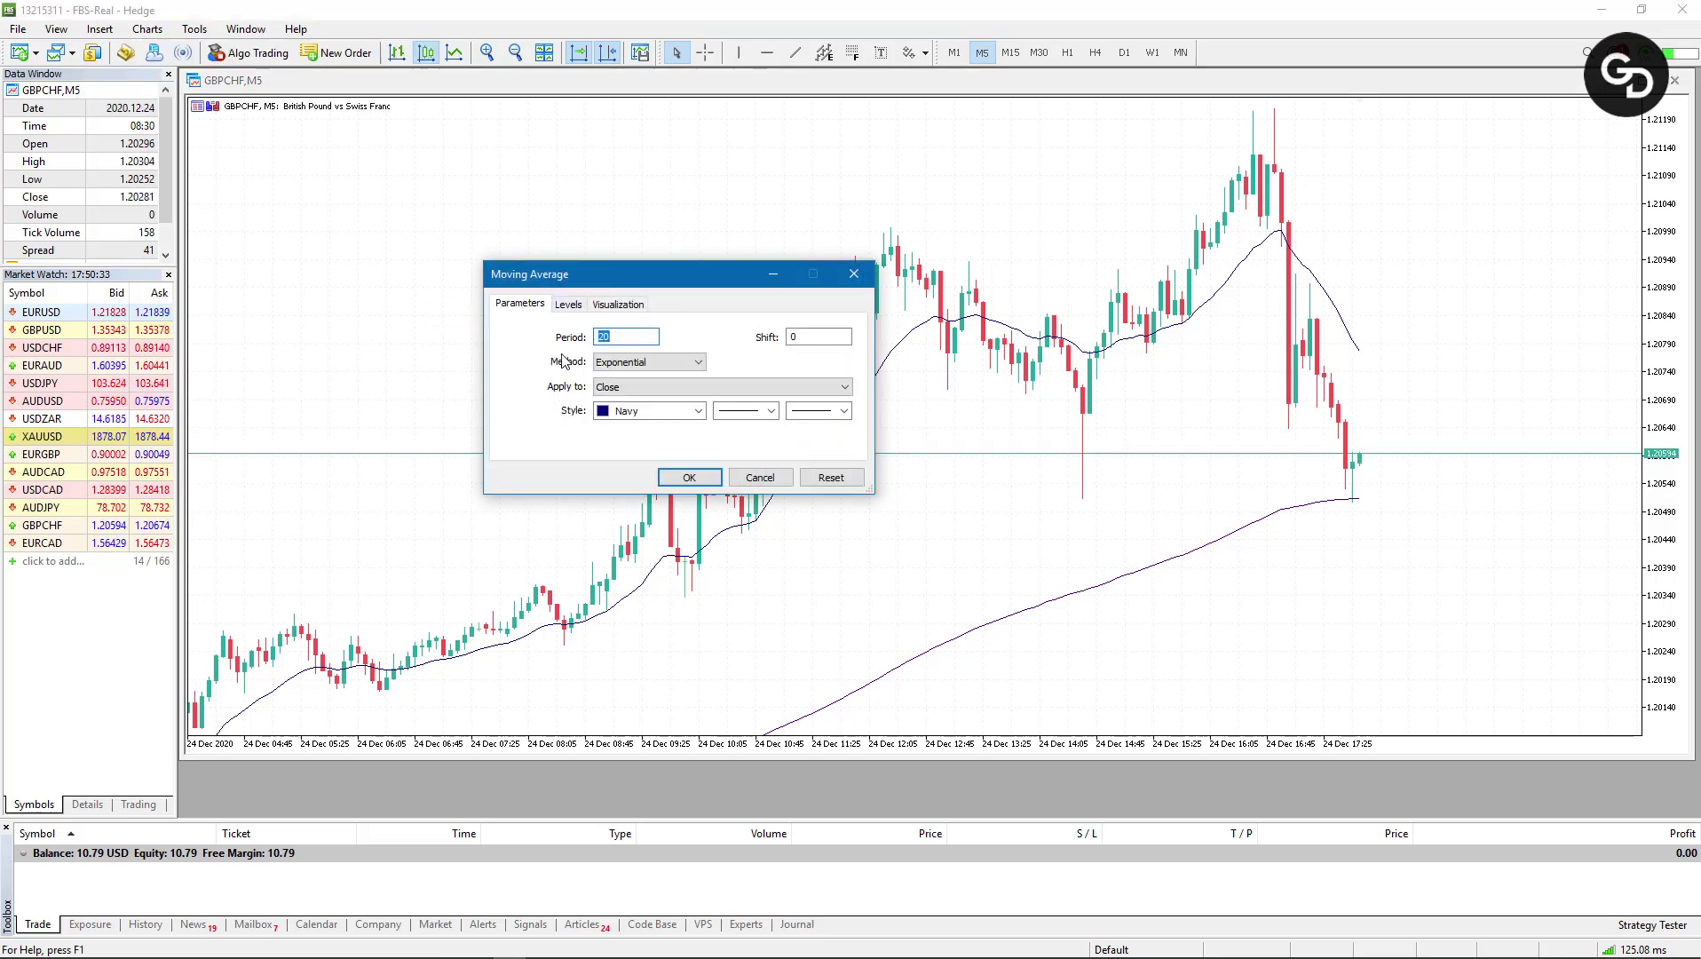
click(698, 410)
click(762, 487)
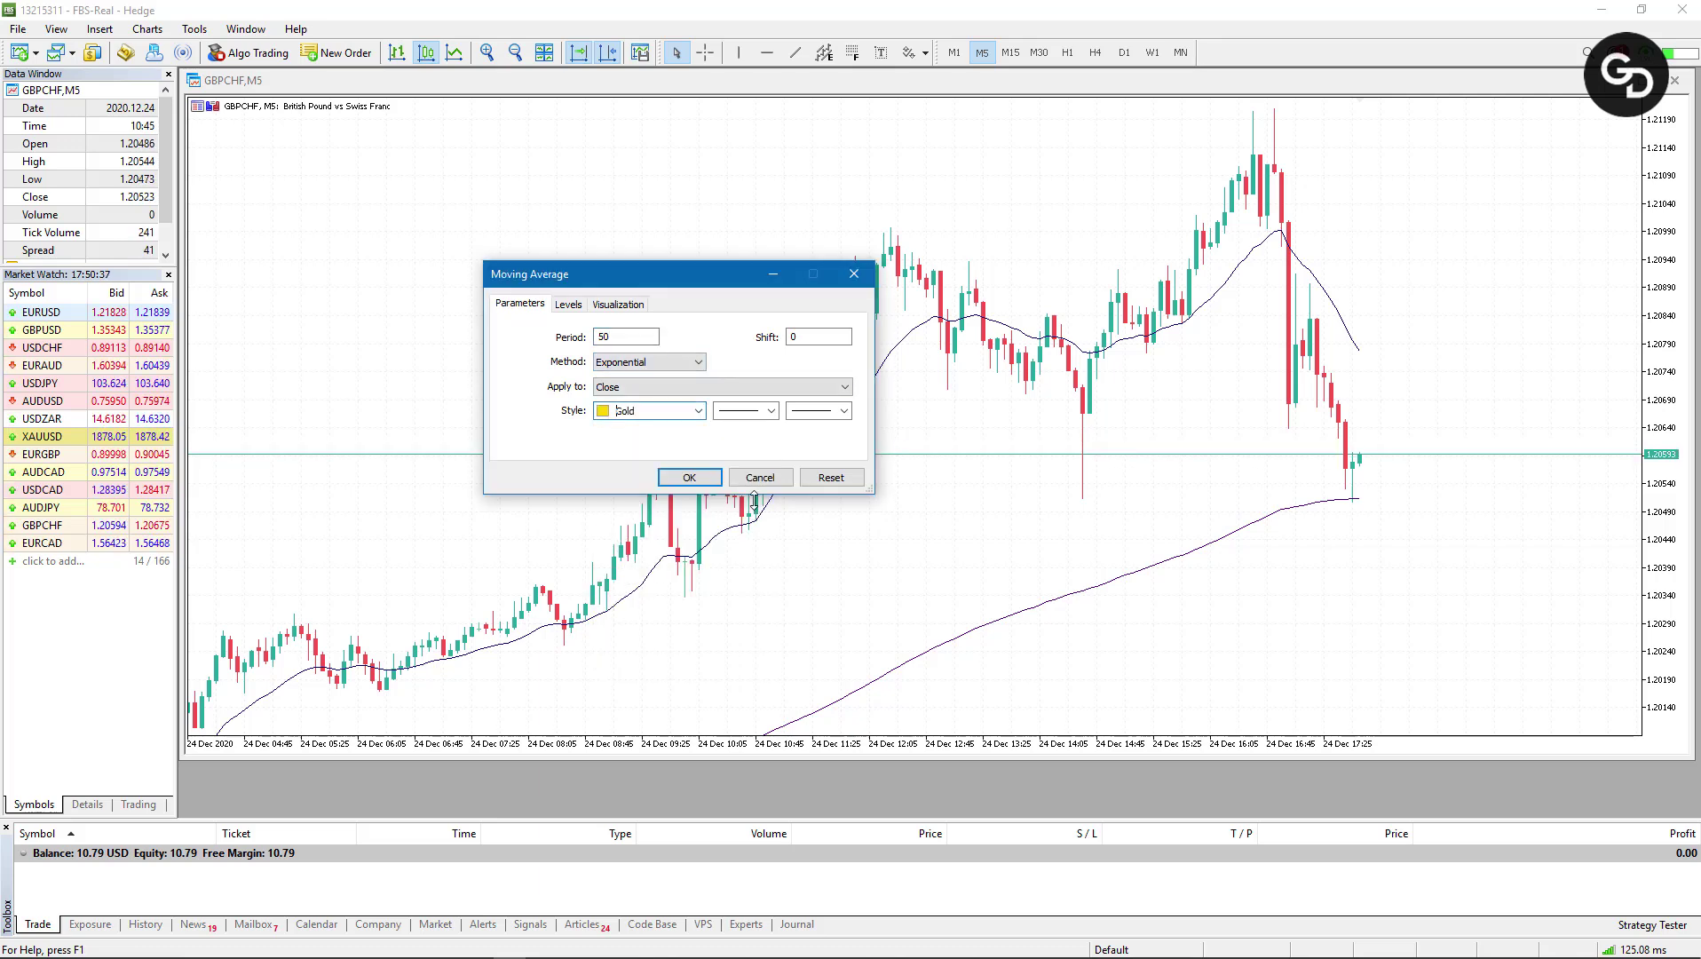
click(689, 477)
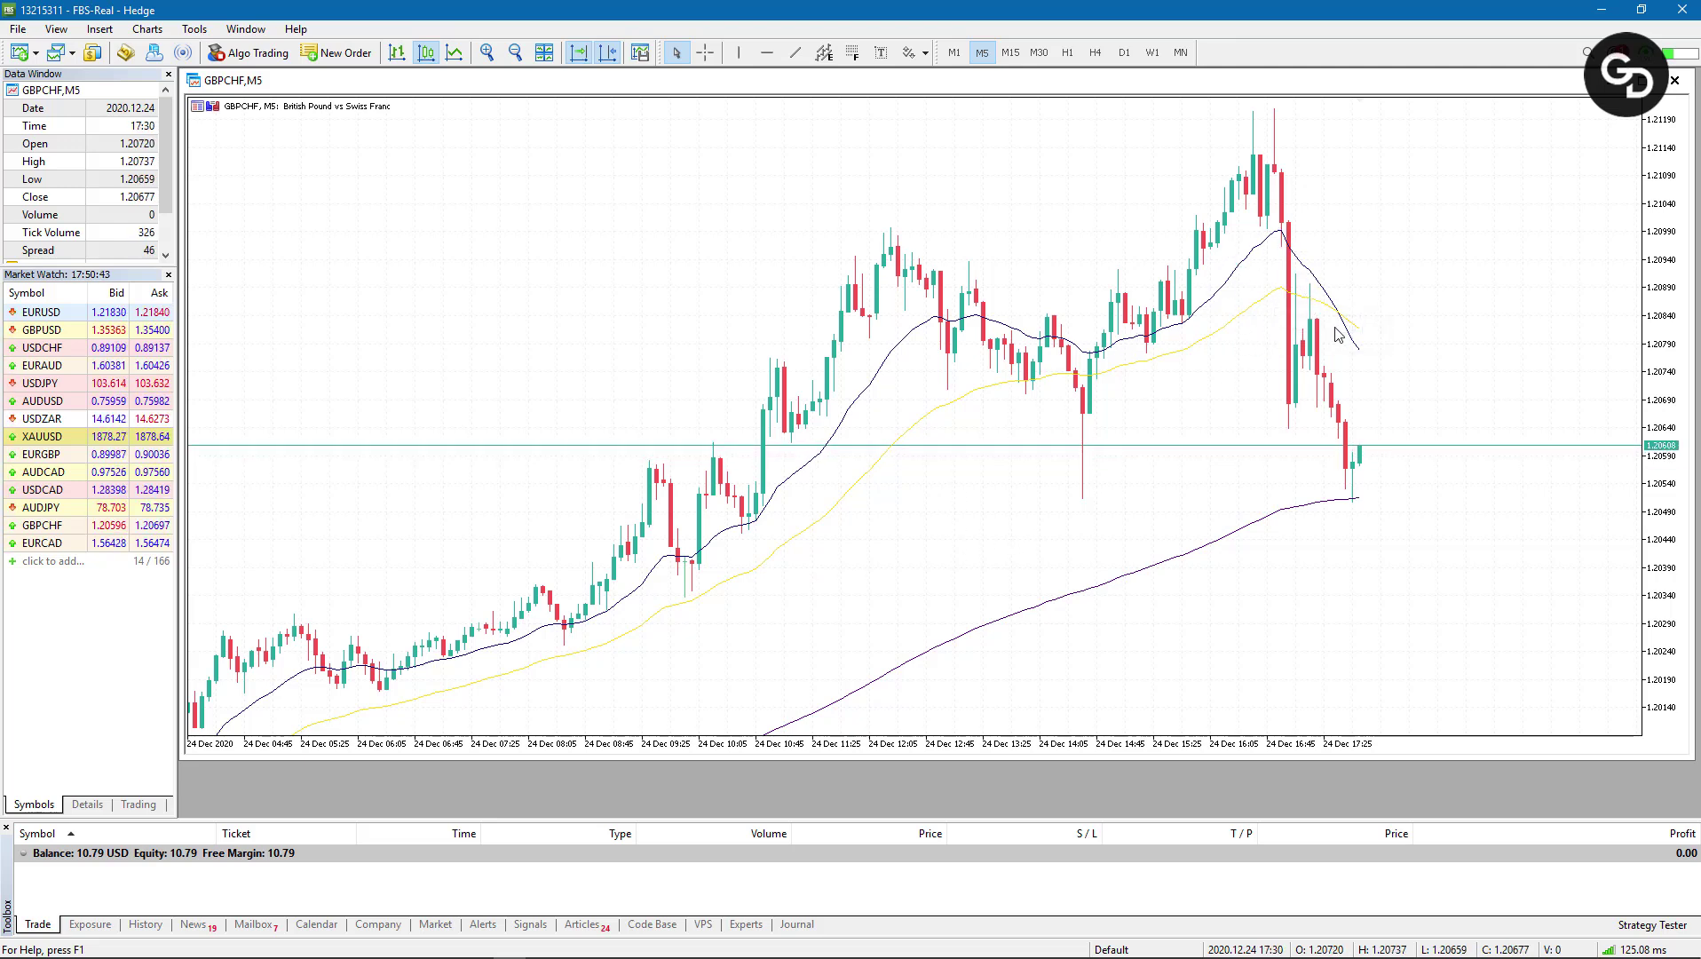
mouse_move(1331, 315)
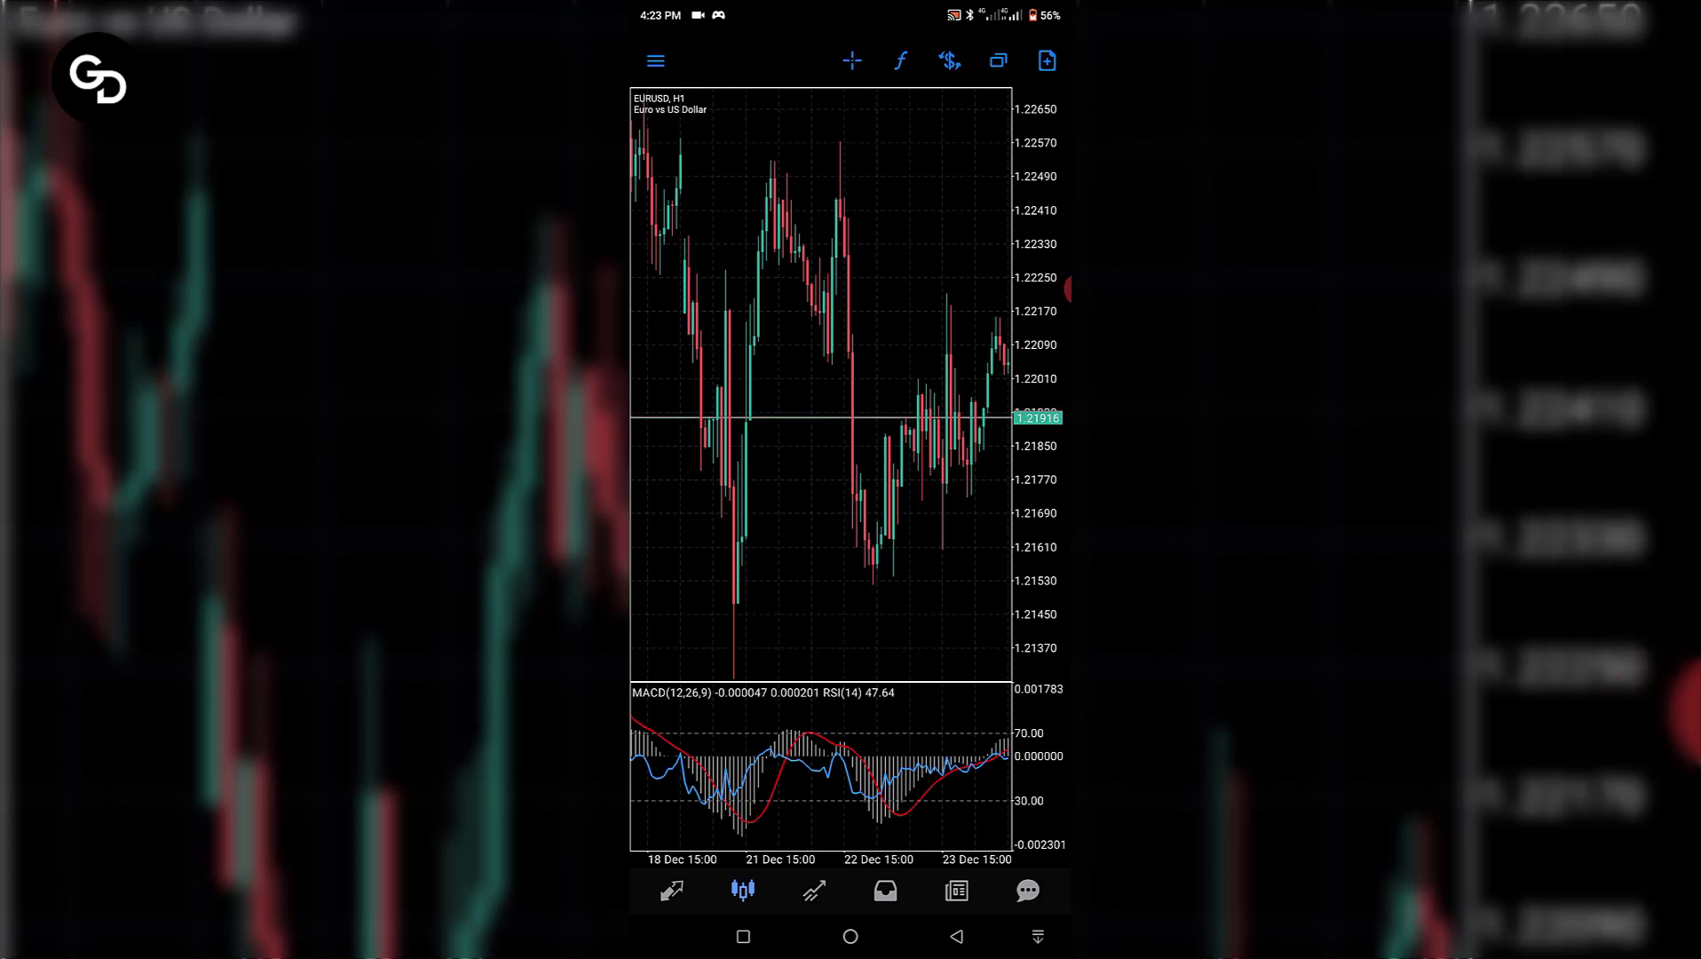
Step: Switch to the MetaTrader mobile app and open the EURUSD chart from the quotes list
click(672, 890)
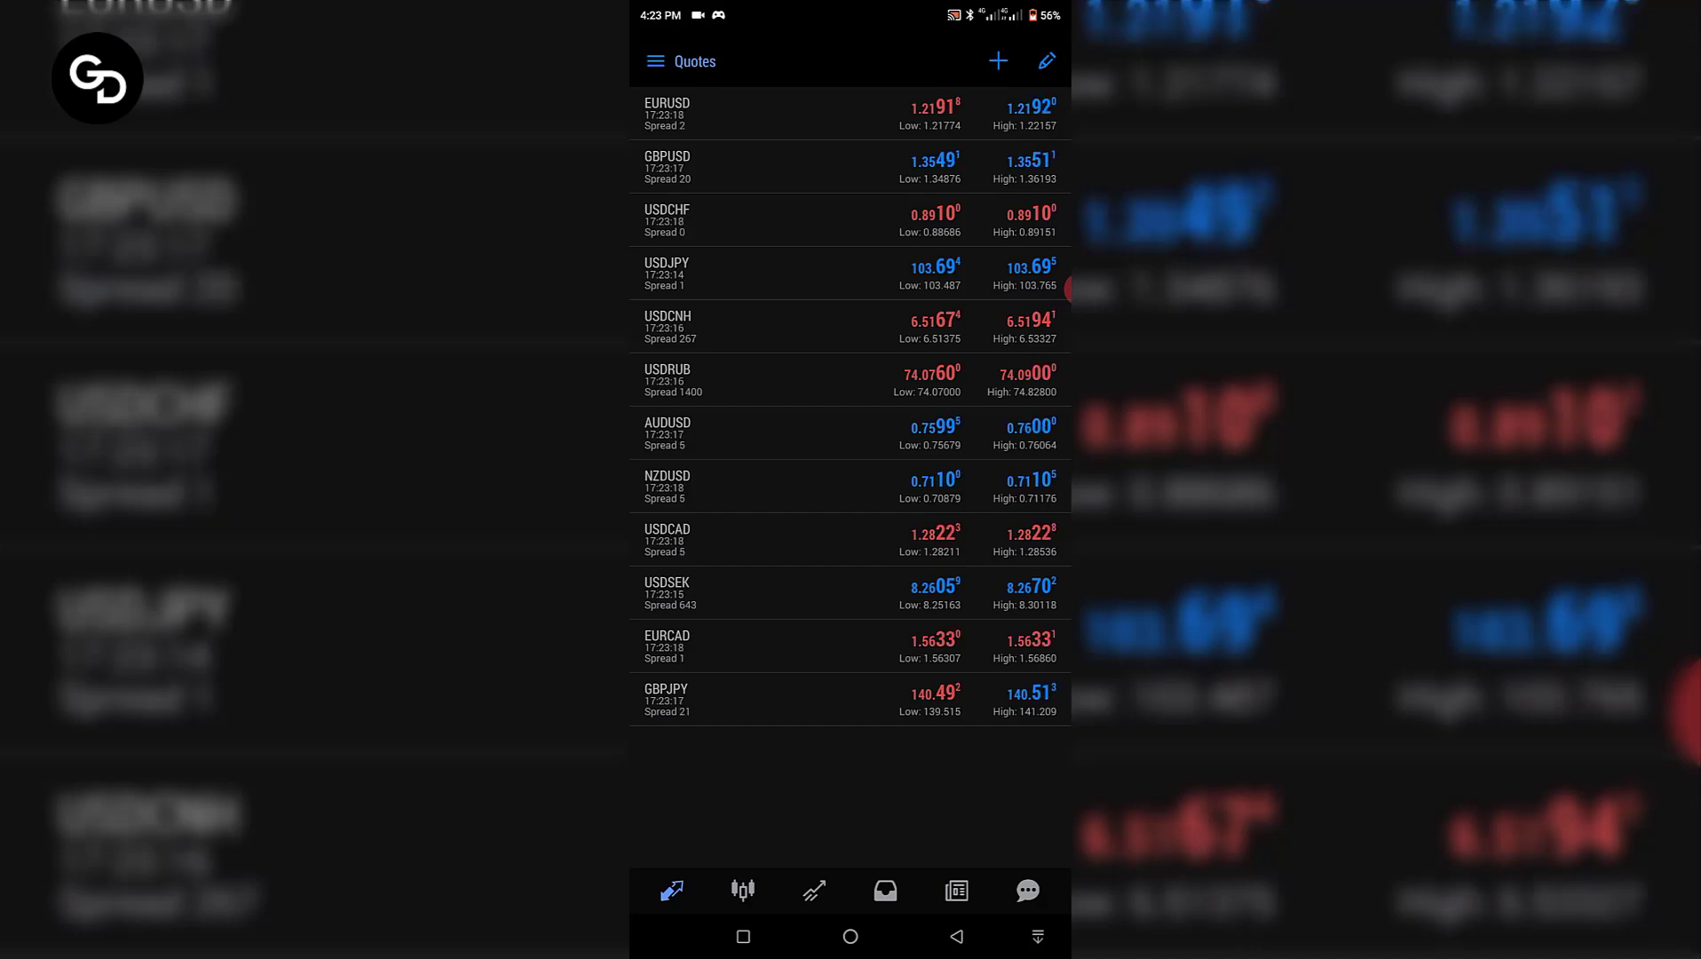
click(850, 114)
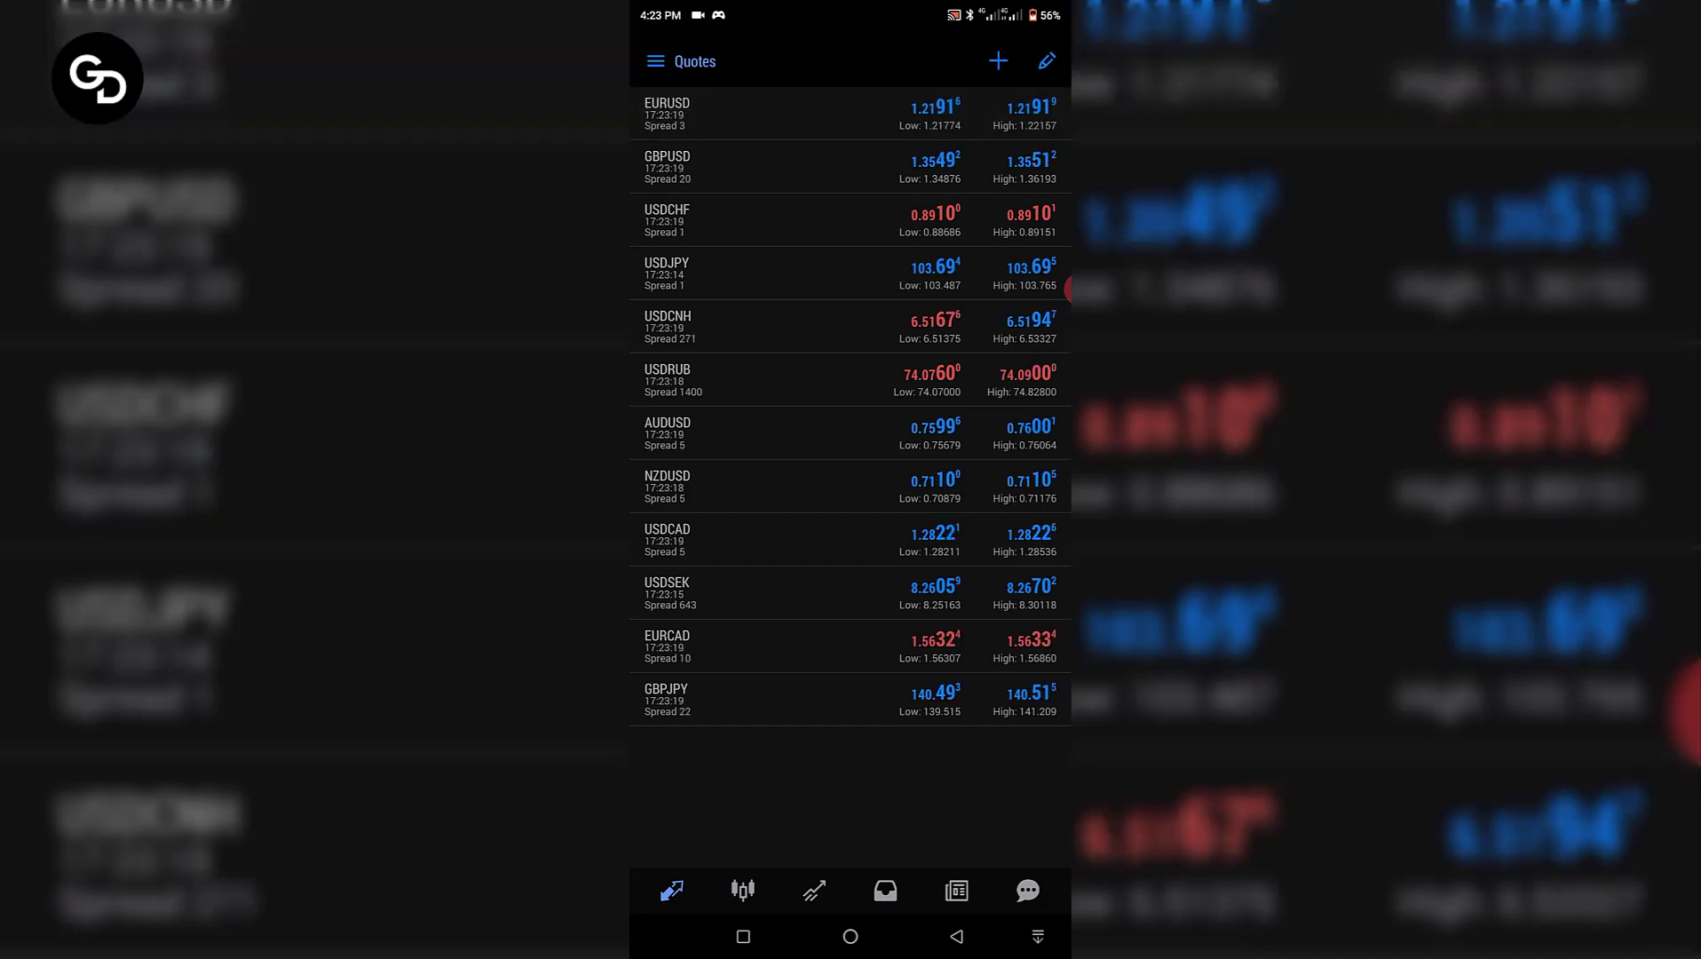
click(694, 689)
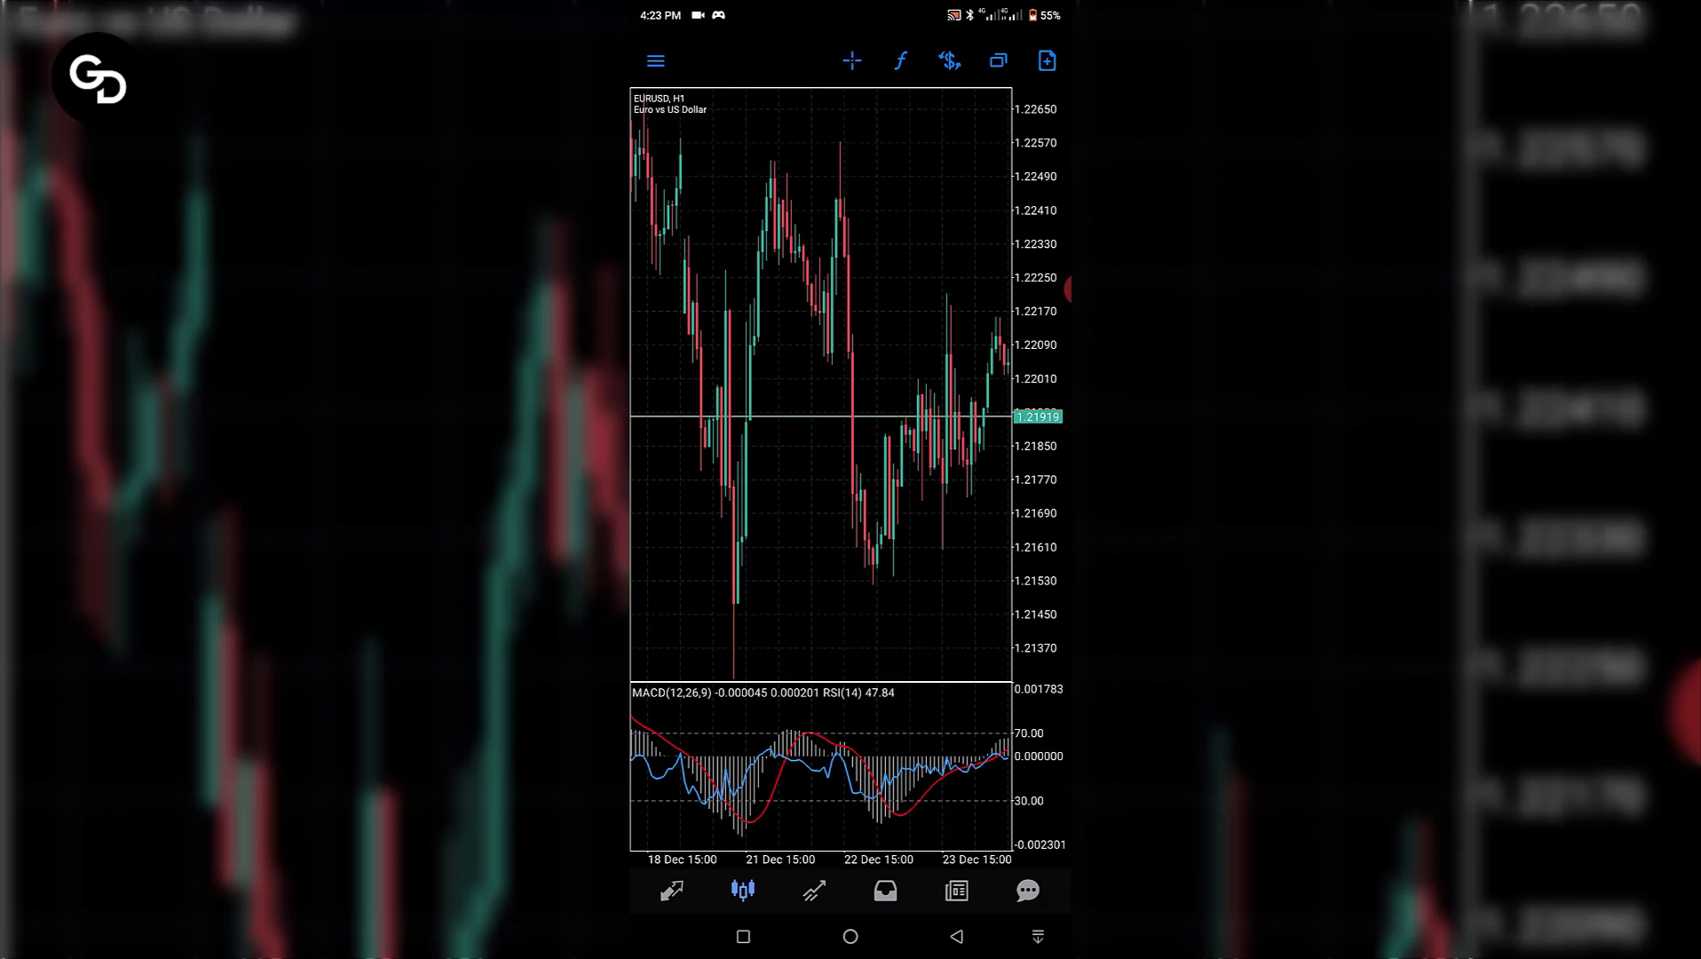
Step: Choose Moving Average as a new indicator for the EURUSD main chart and open its parameters
click(900, 61)
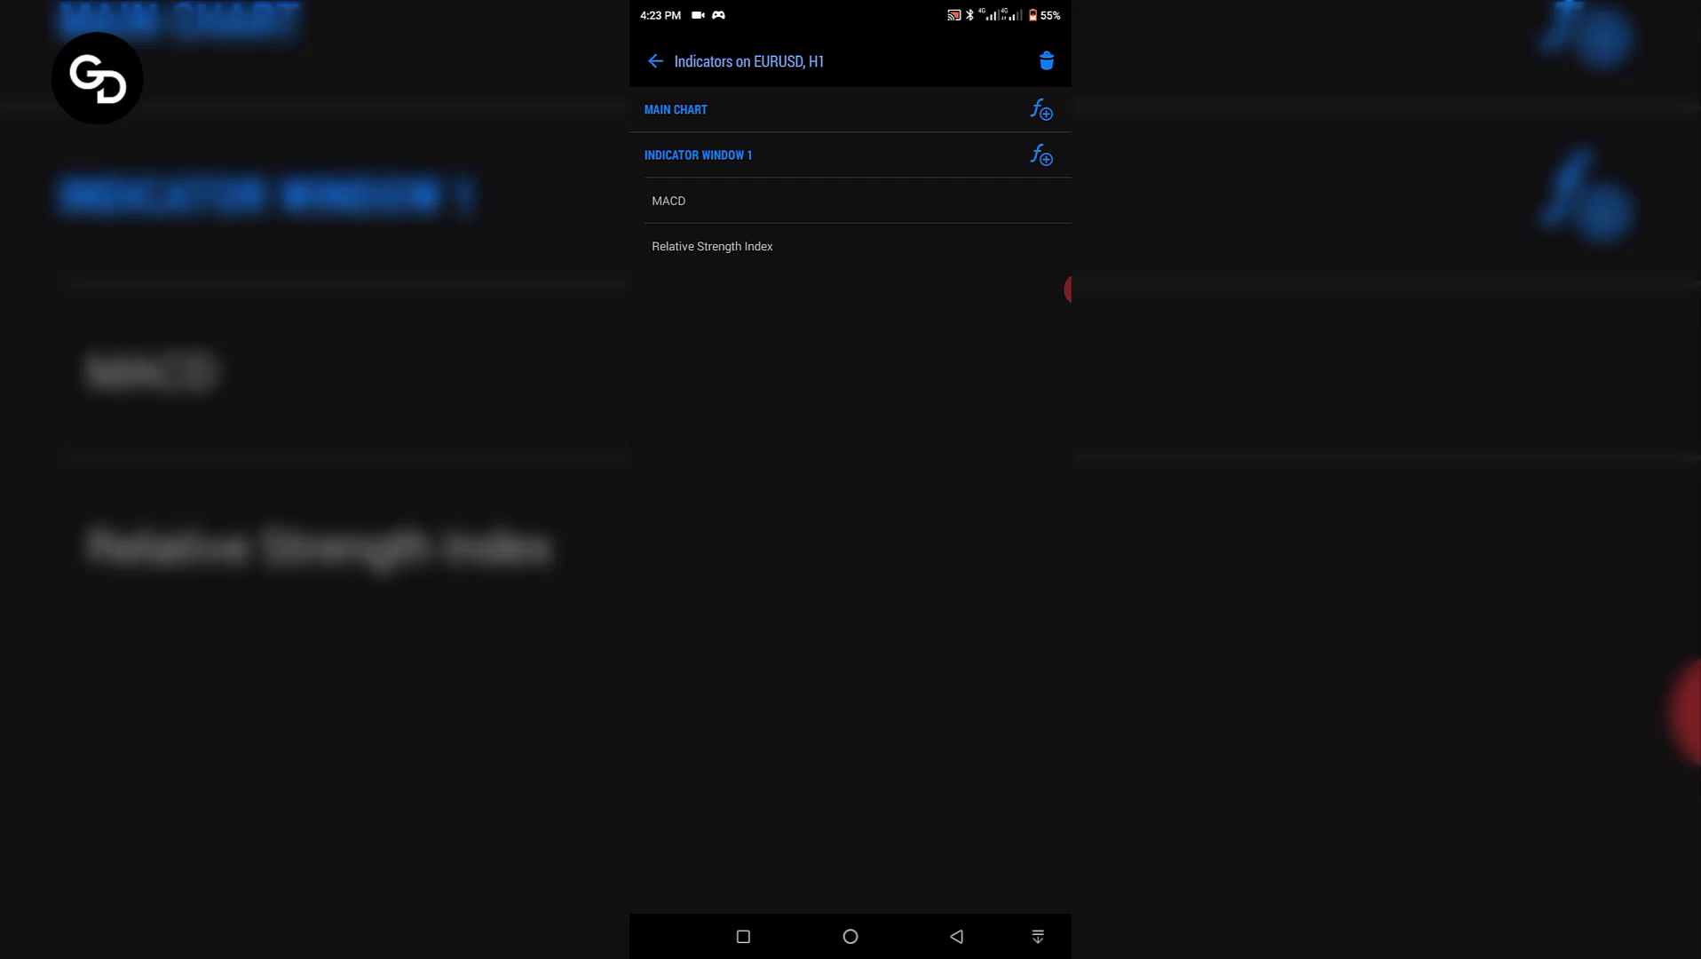
click(1041, 110)
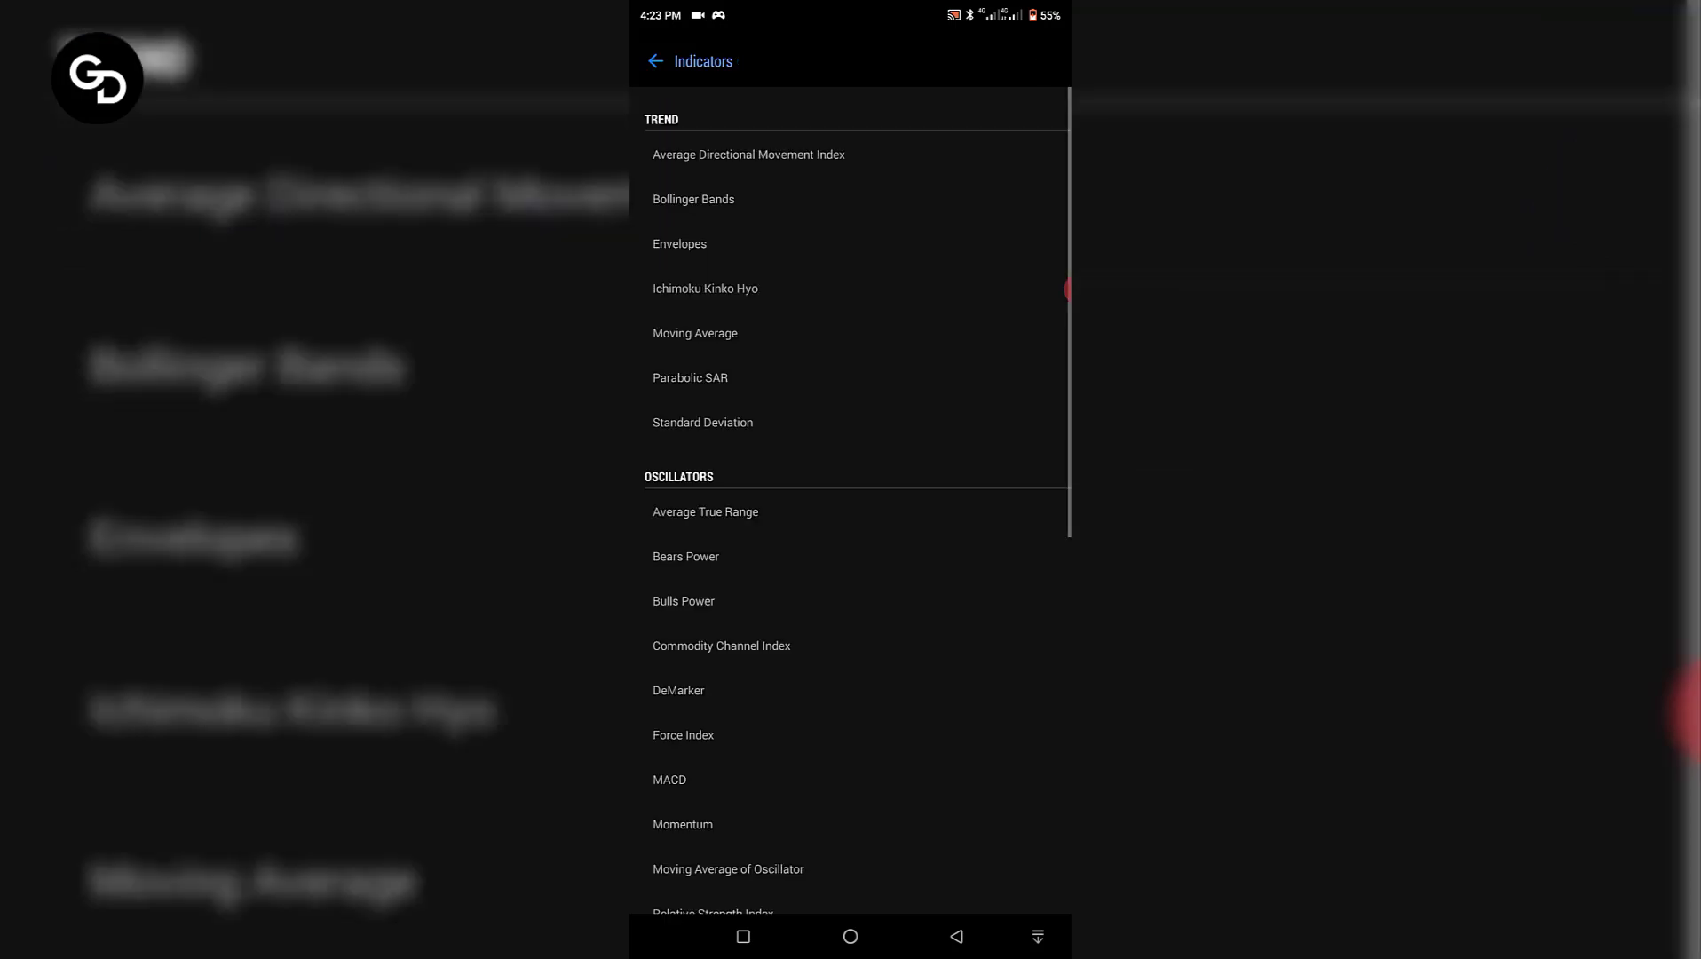
scroll(850, 497, down, 1)
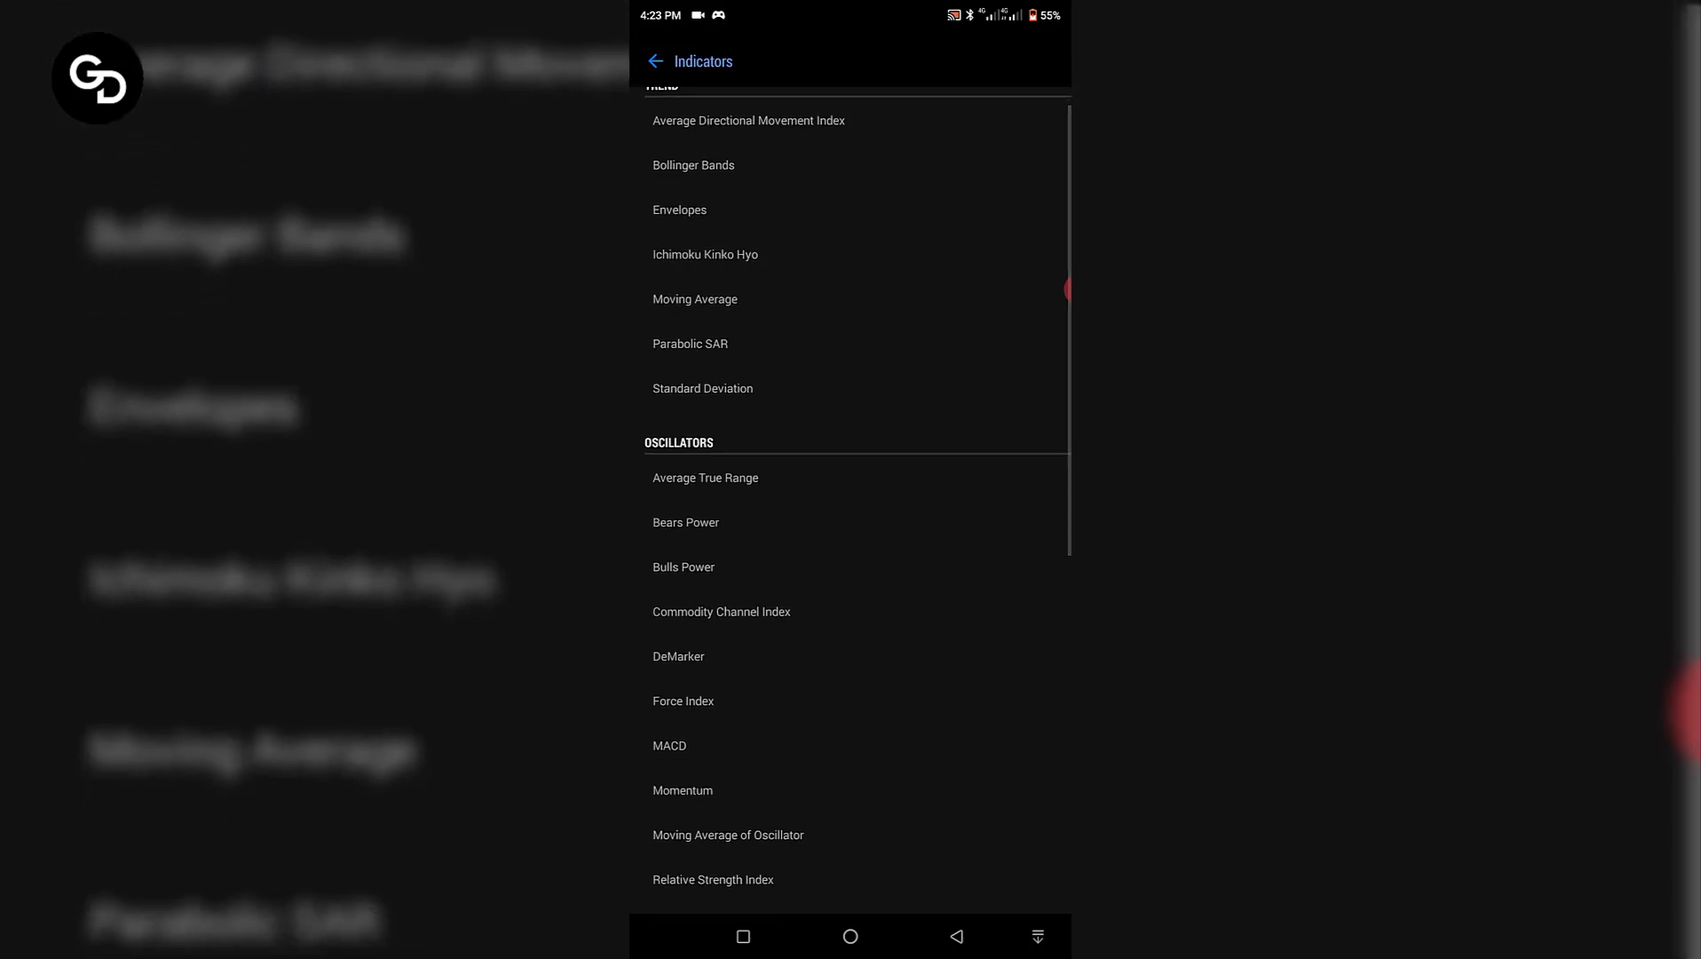
click(695, 298)
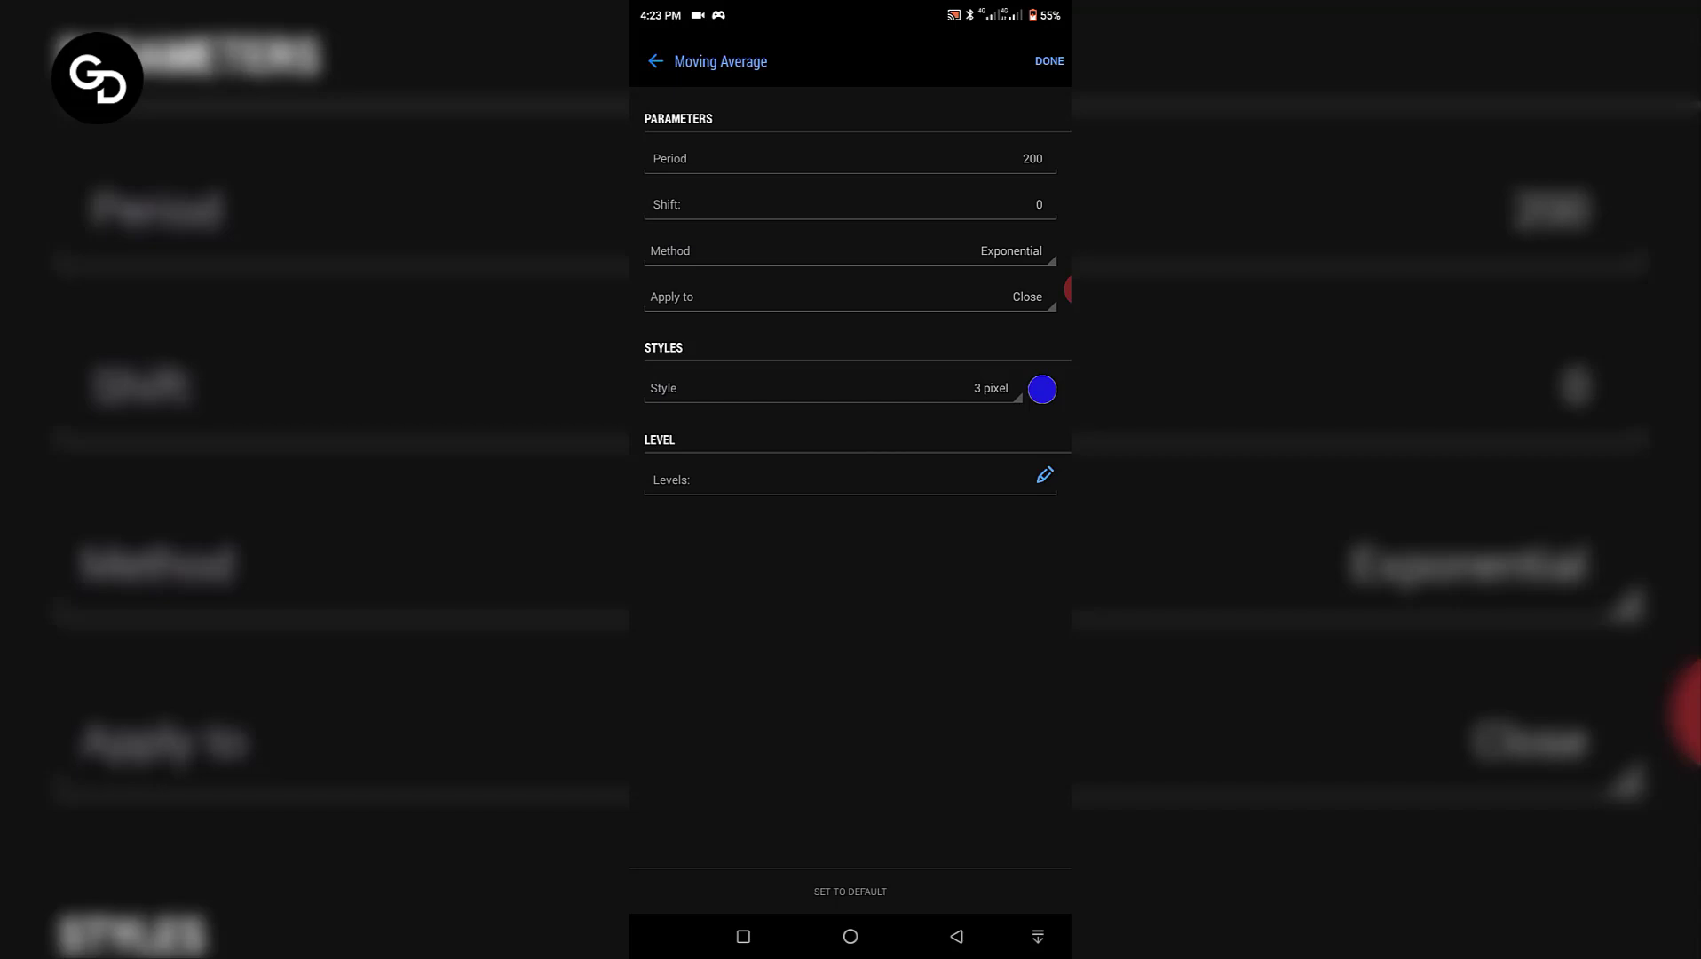
Step: Add the Moving Average to the EURUSD chart with the Exponential method and period 20
click(1010, 251)
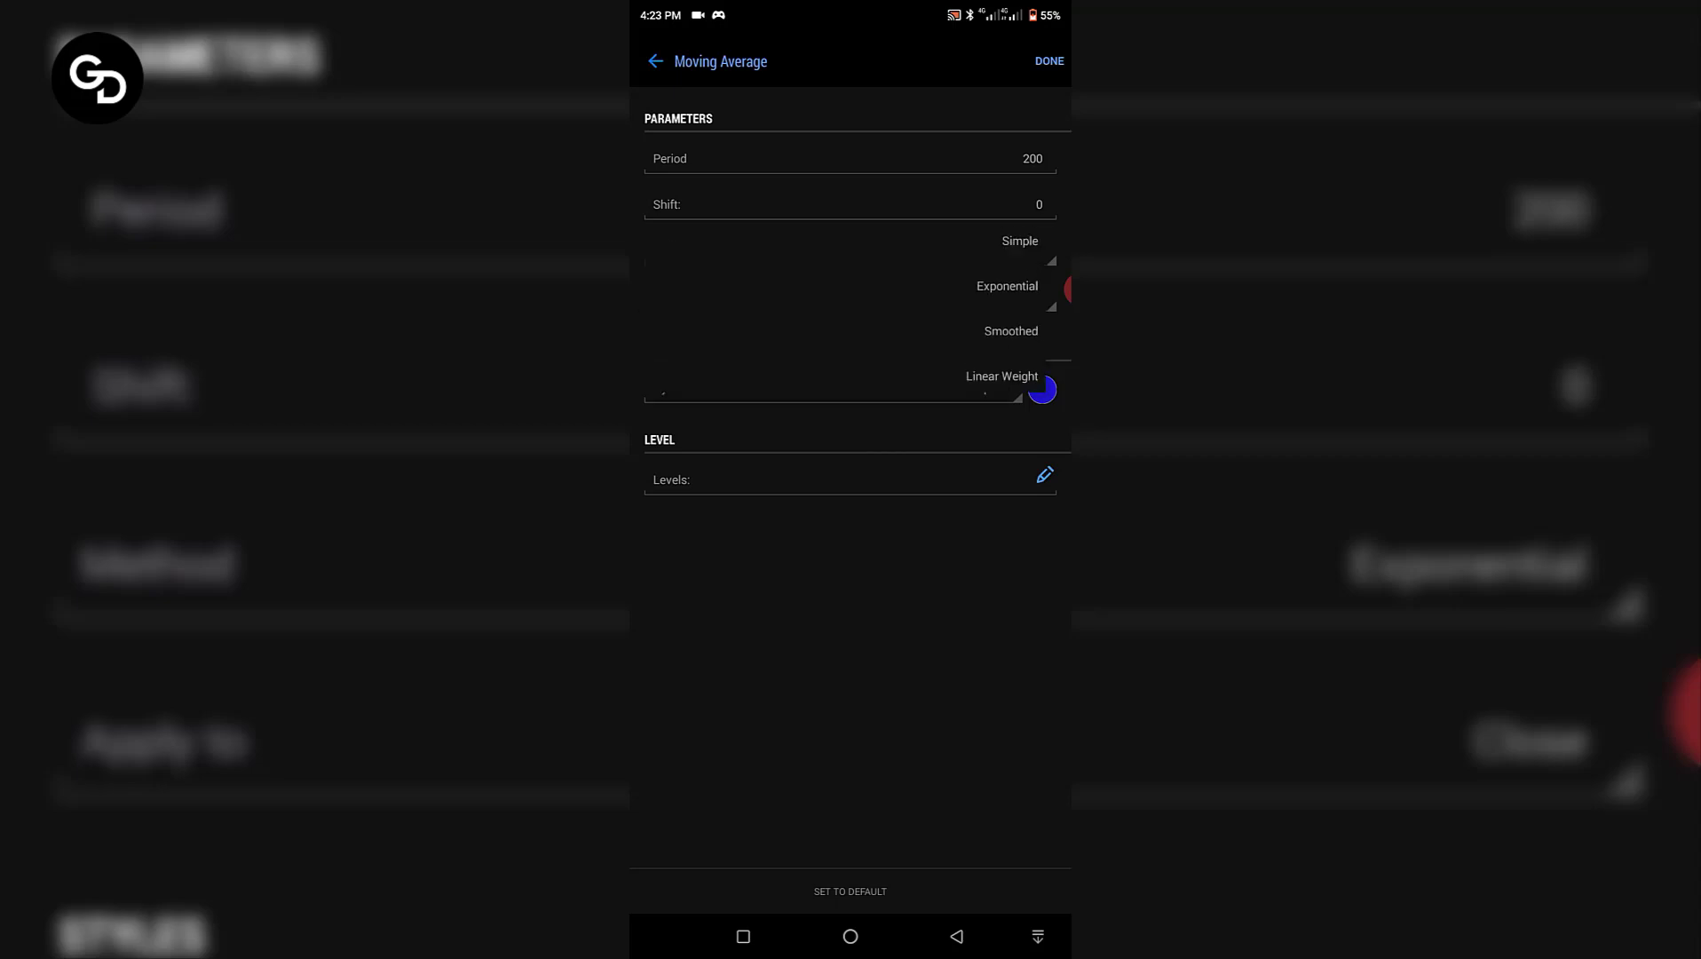
click(1007, 292)
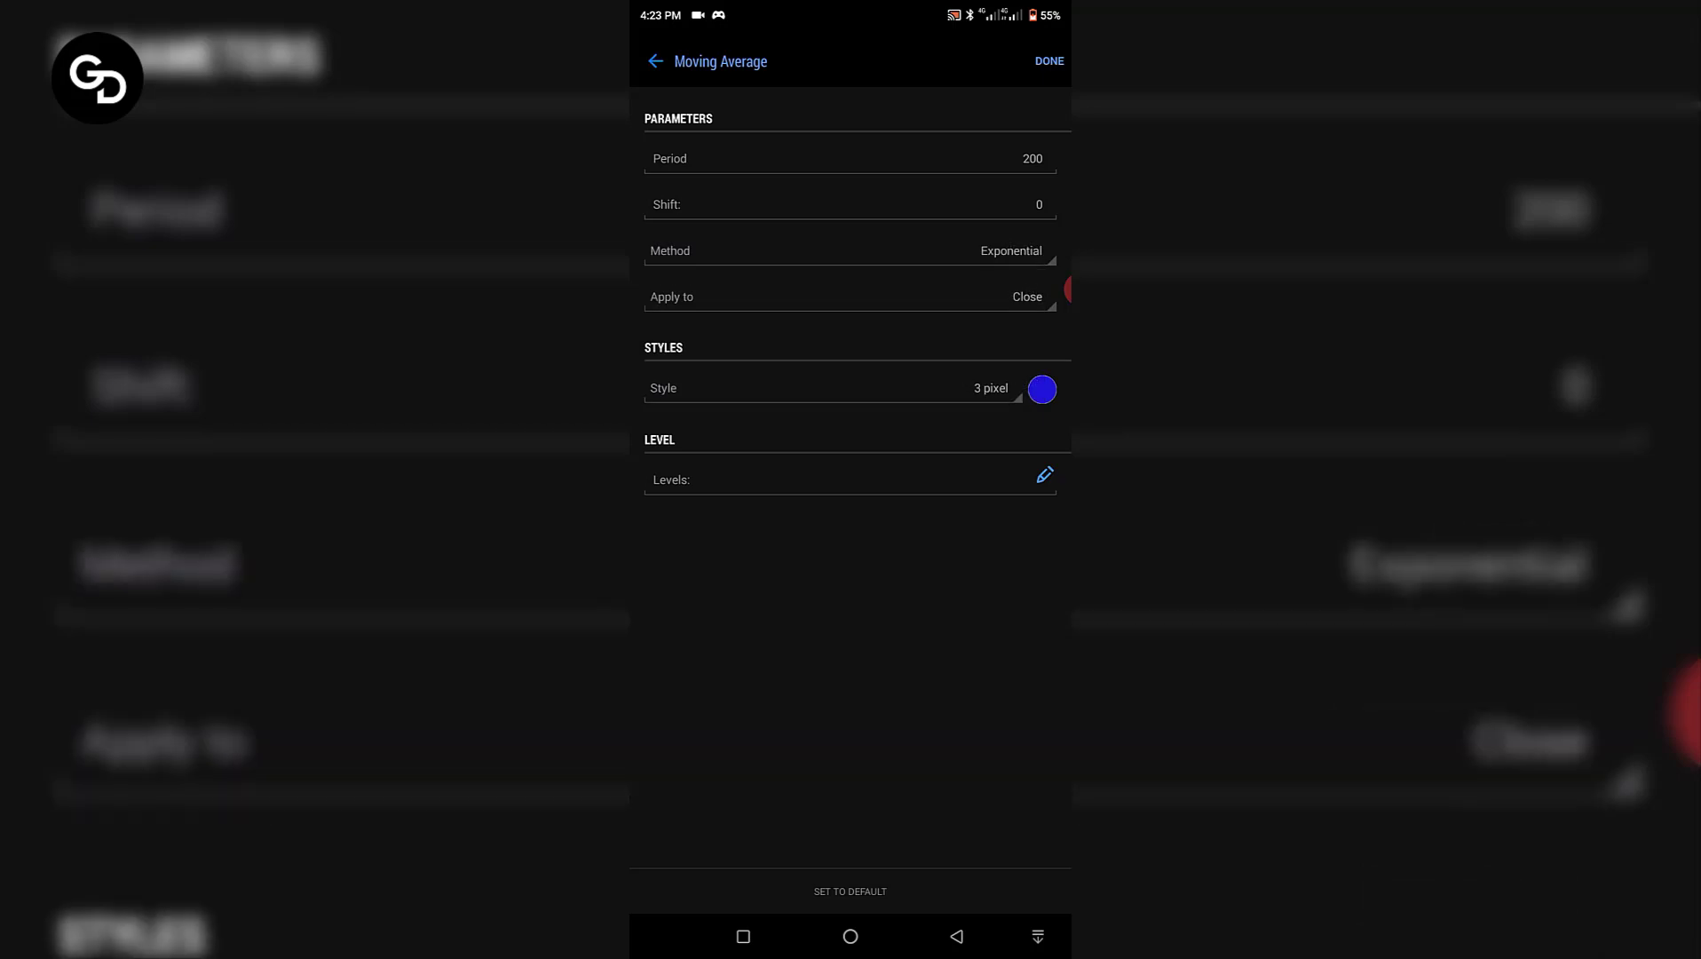
click(1033, 159)
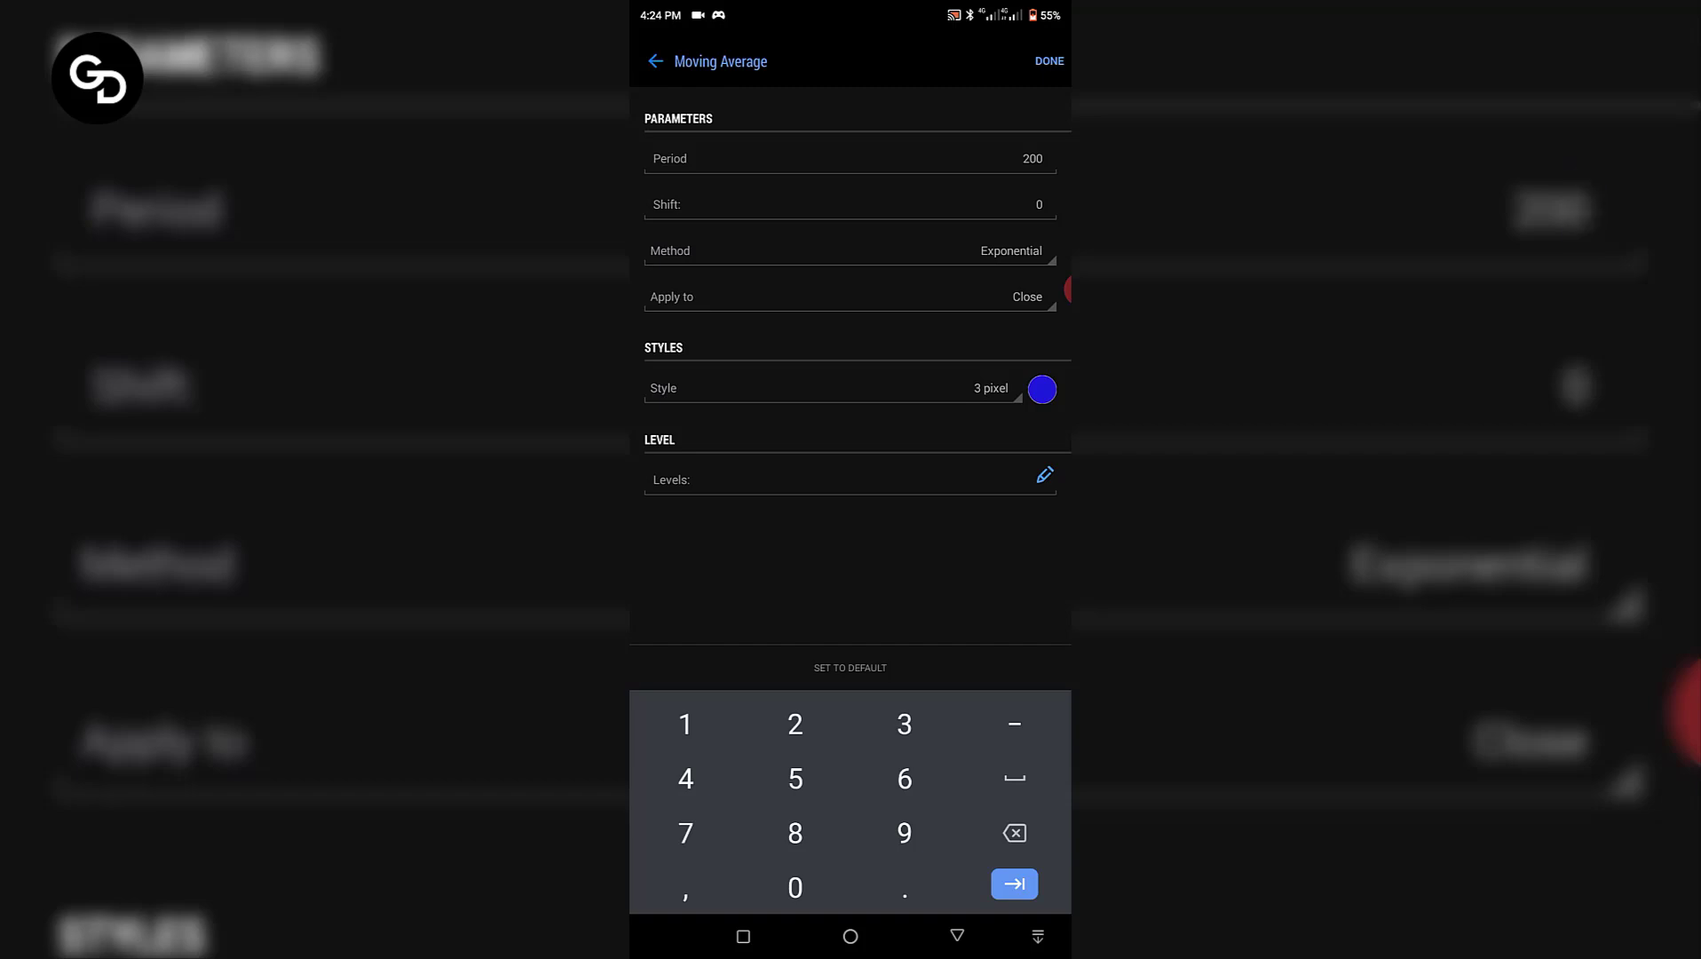
key(BackSpace)
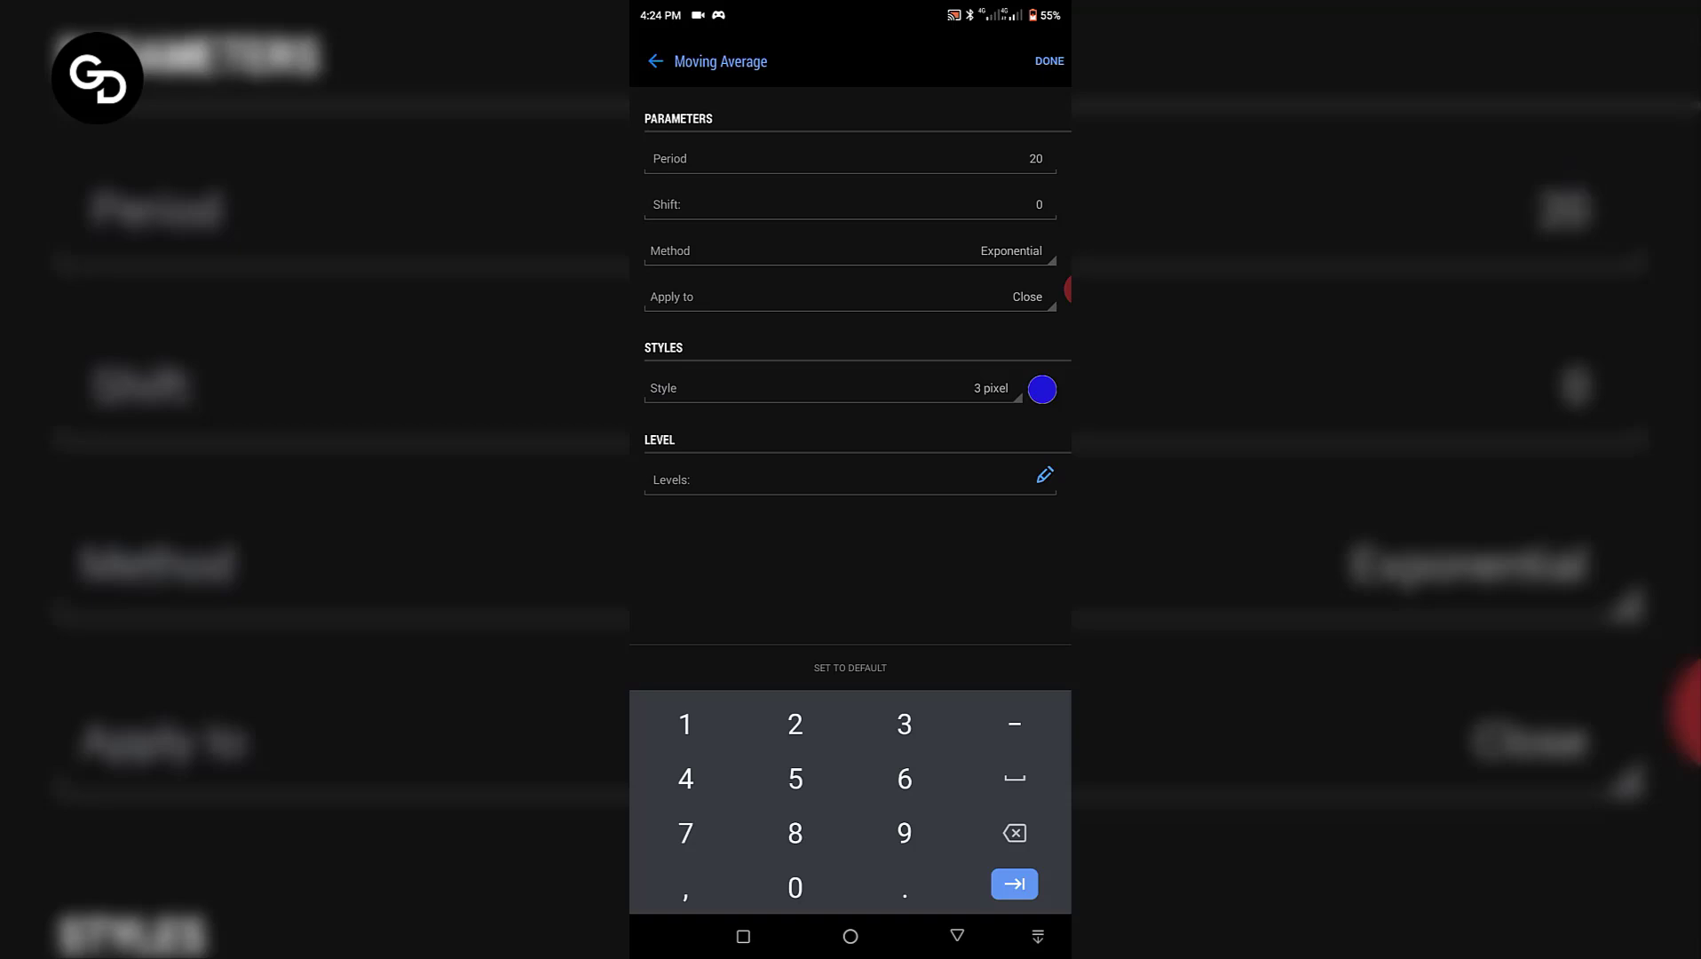
click(1049, 61)
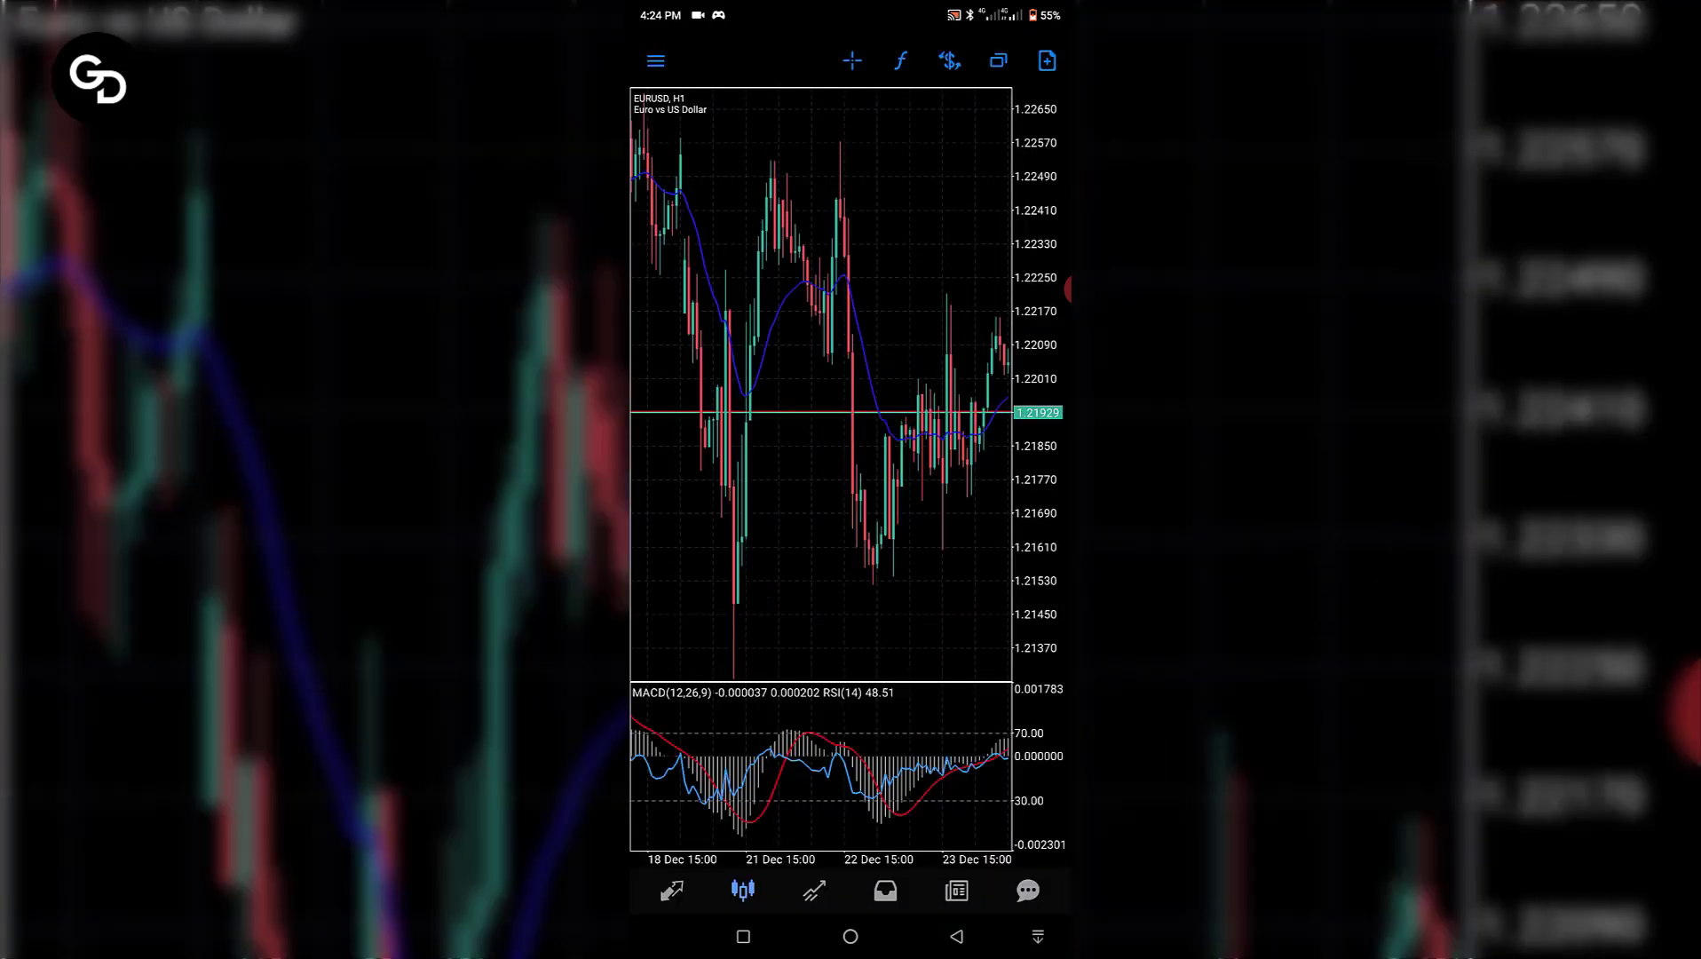
Step: View the EURUSD chart with its moving average on the M5 timeframe and on the M30 timeframe
scroll(821, 381, right, 3)
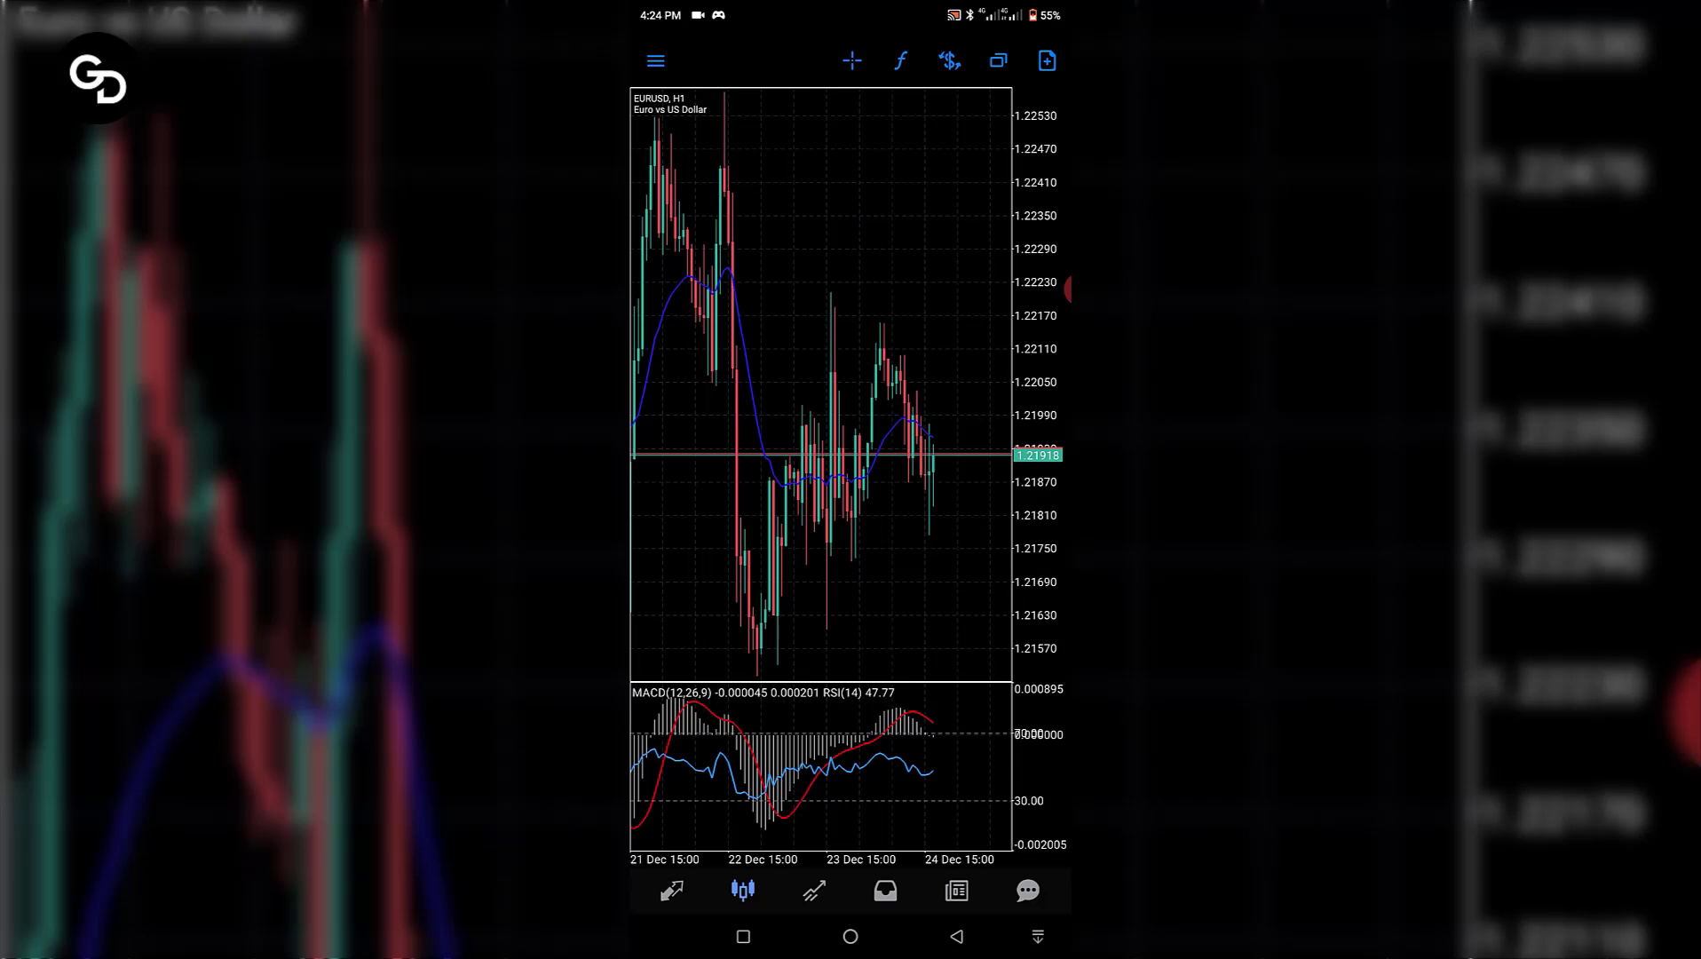
click(775, 513)
click(707, 459)
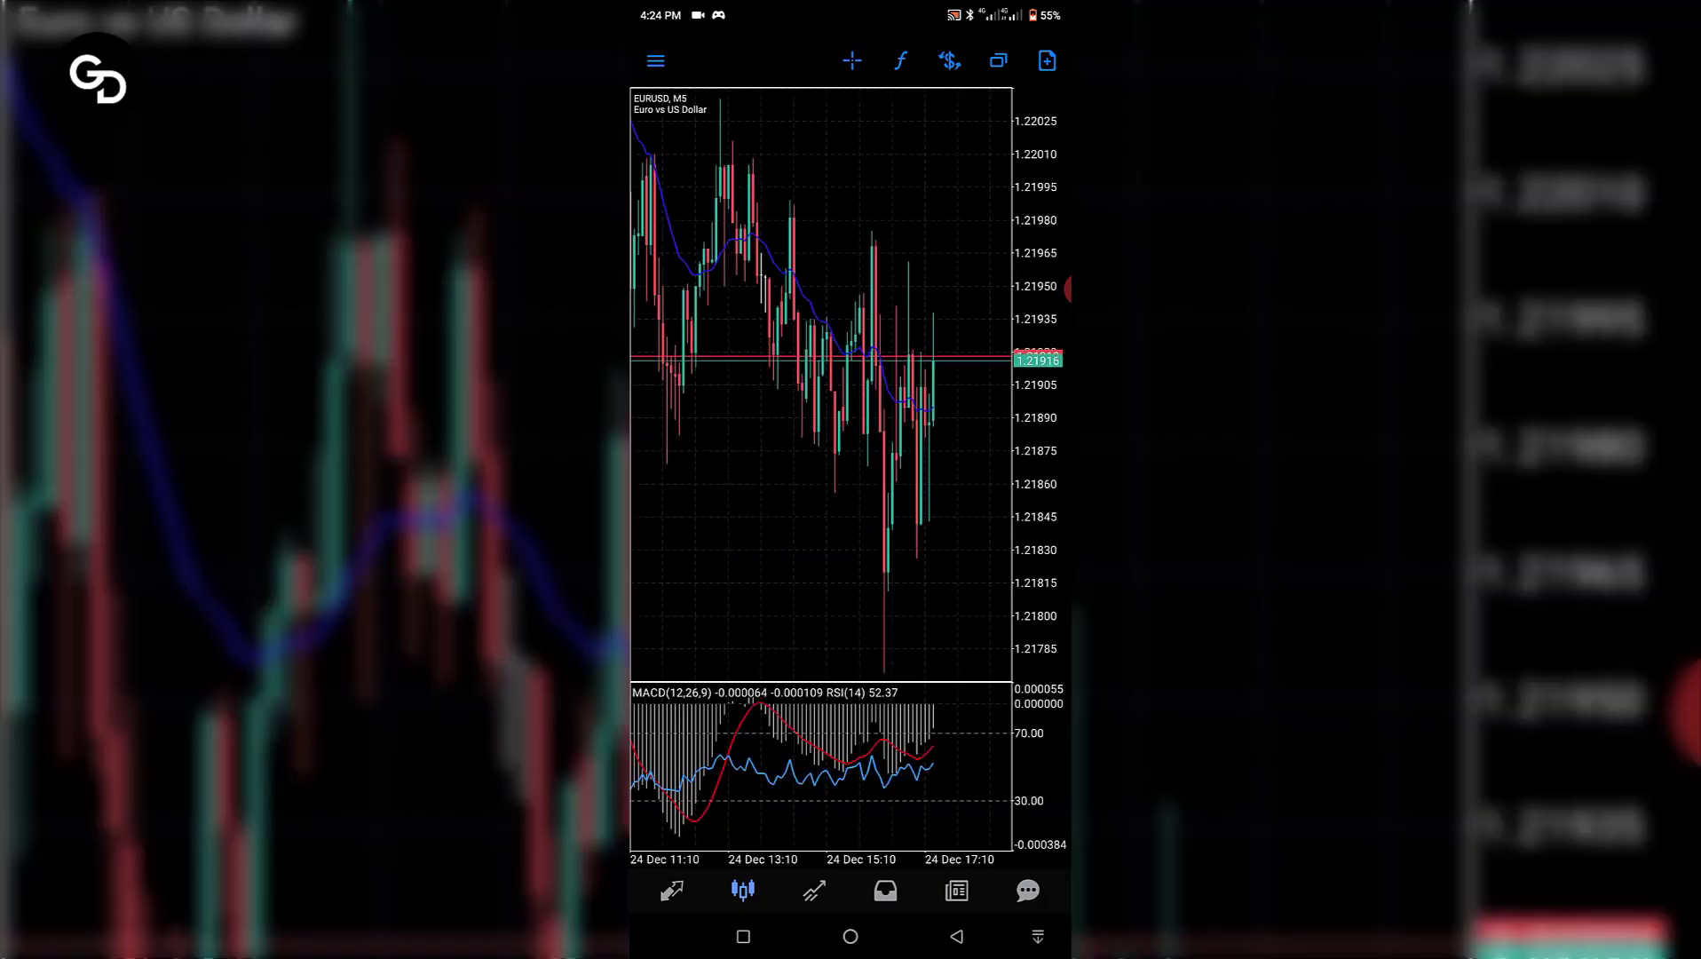
click(785, 448)
click(788, 357)
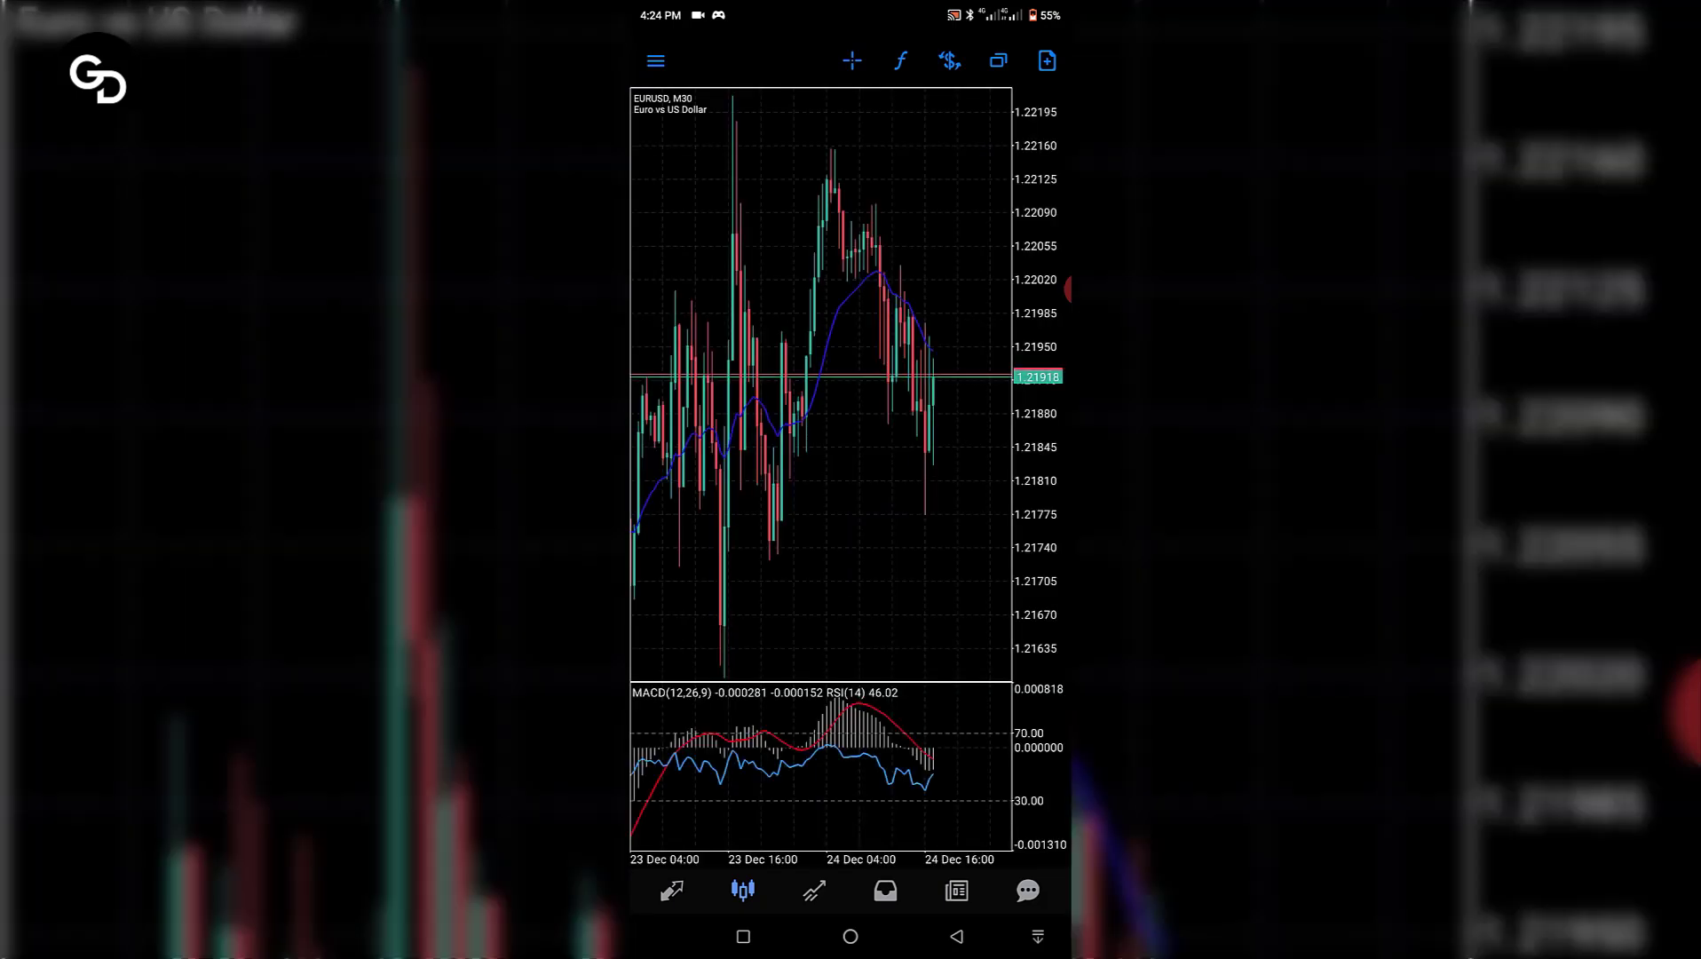
Step: Add a second exponential Moving Average to the EURUSD main chart with period 200
click(901, 61)
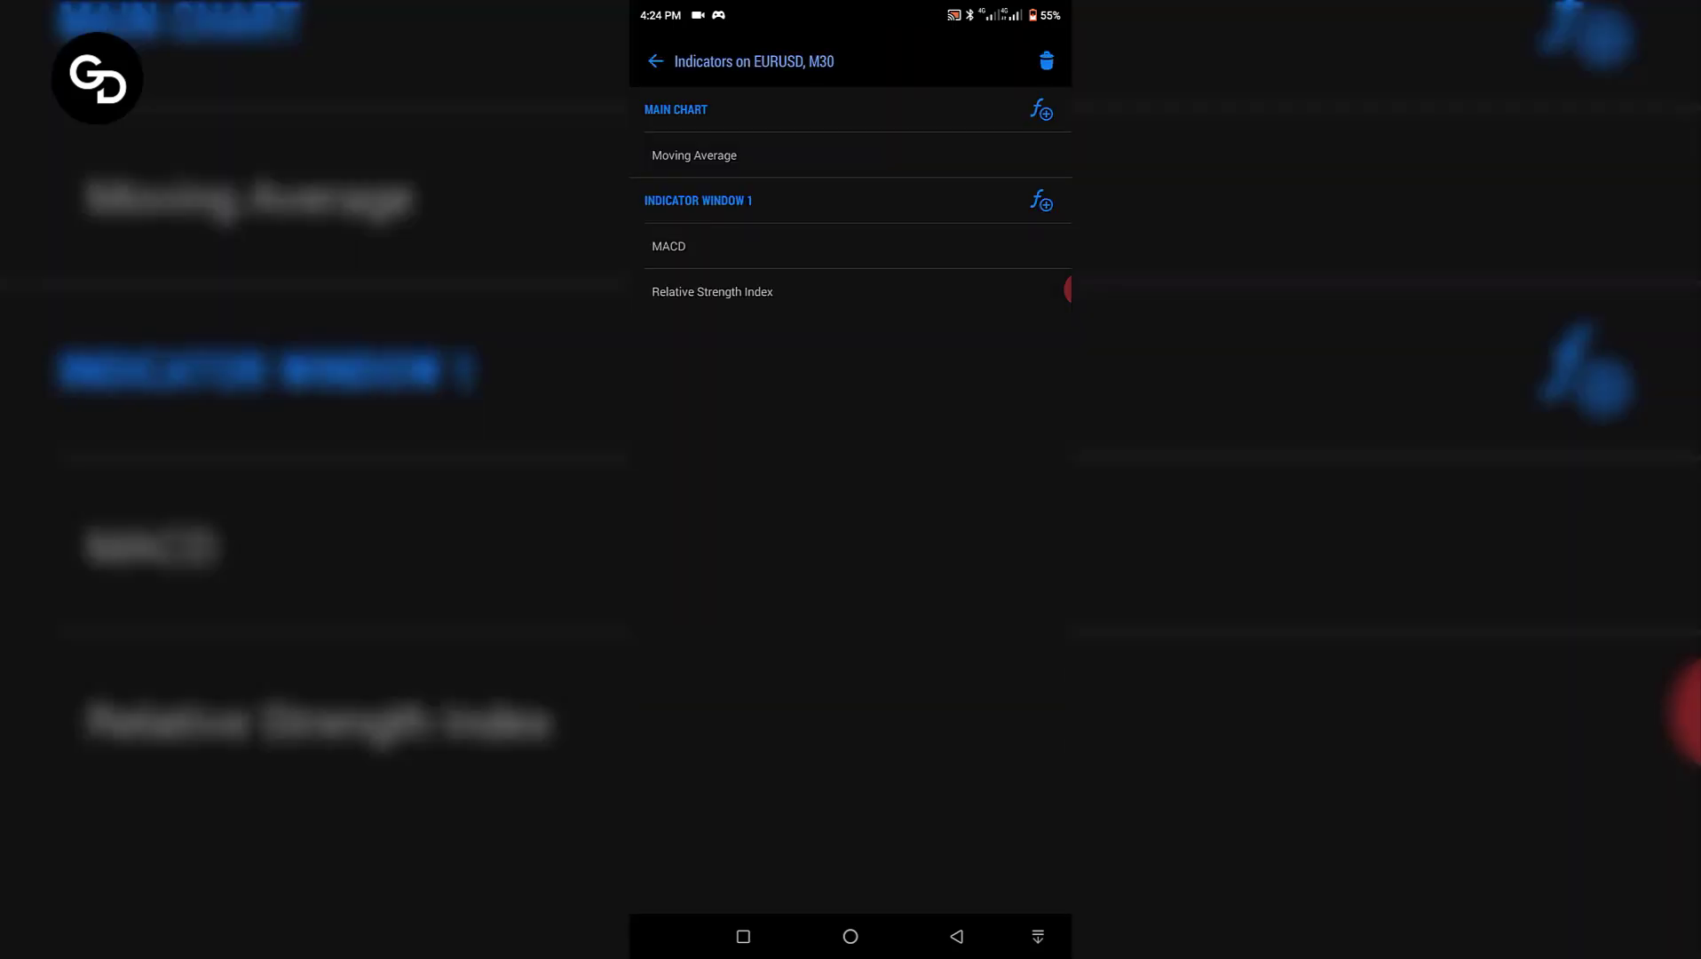
click(1041, 110)
click(695, 333)
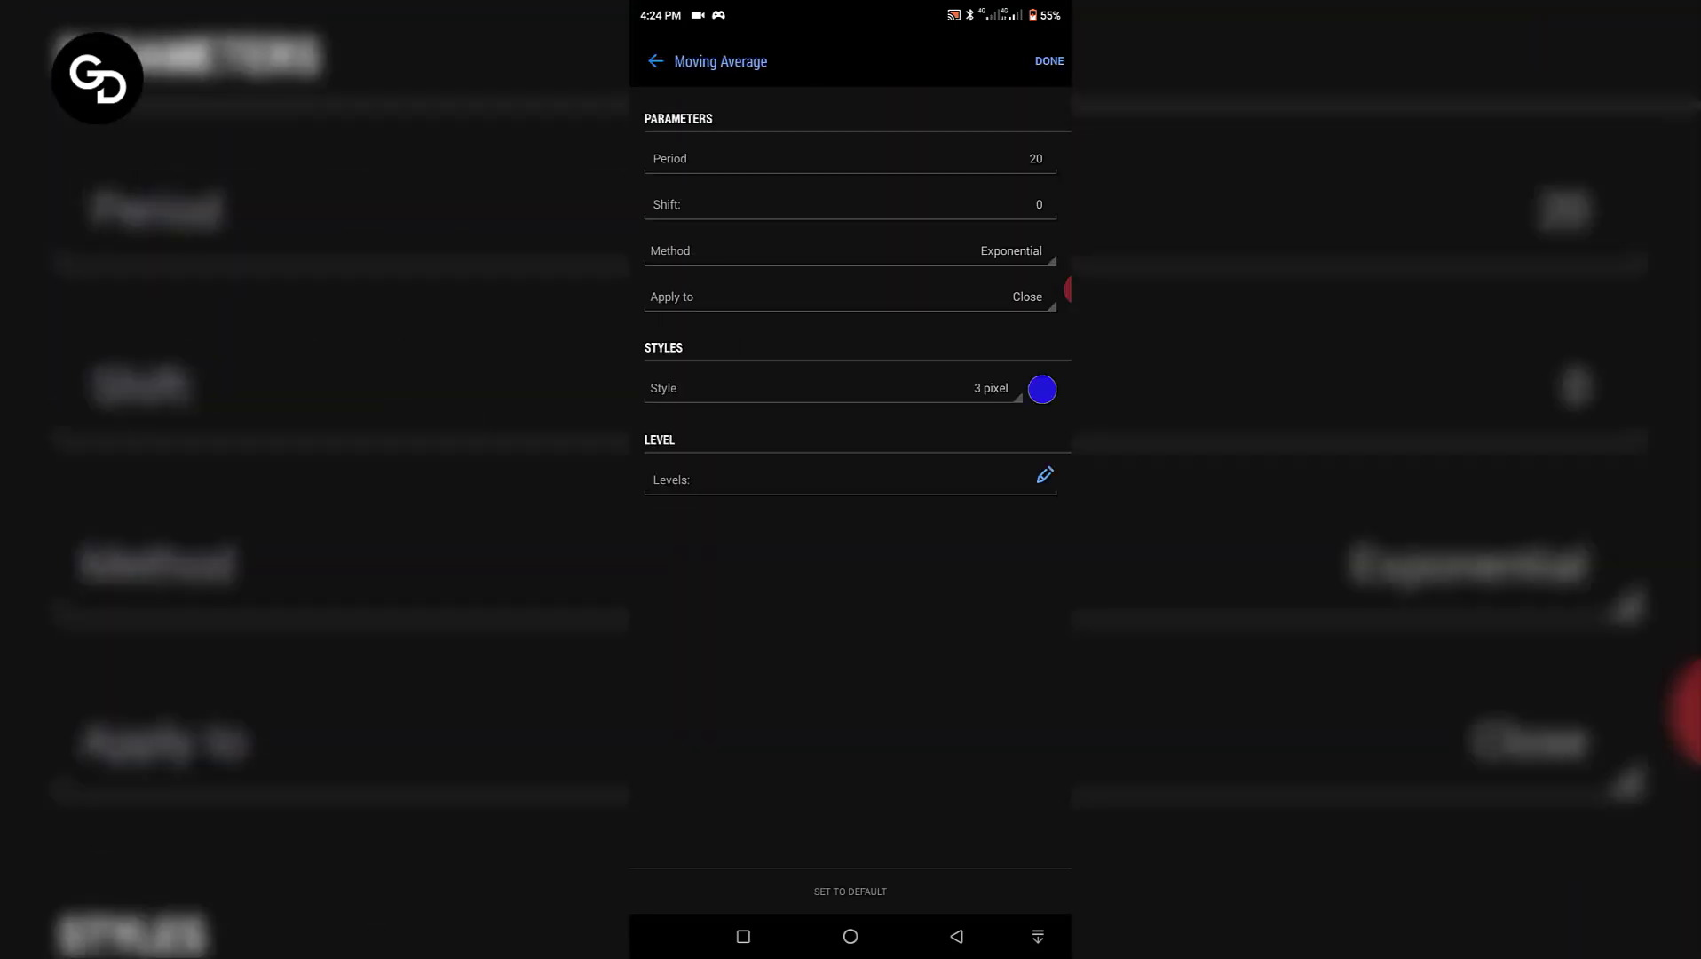
click(1035, 160)
text(0)
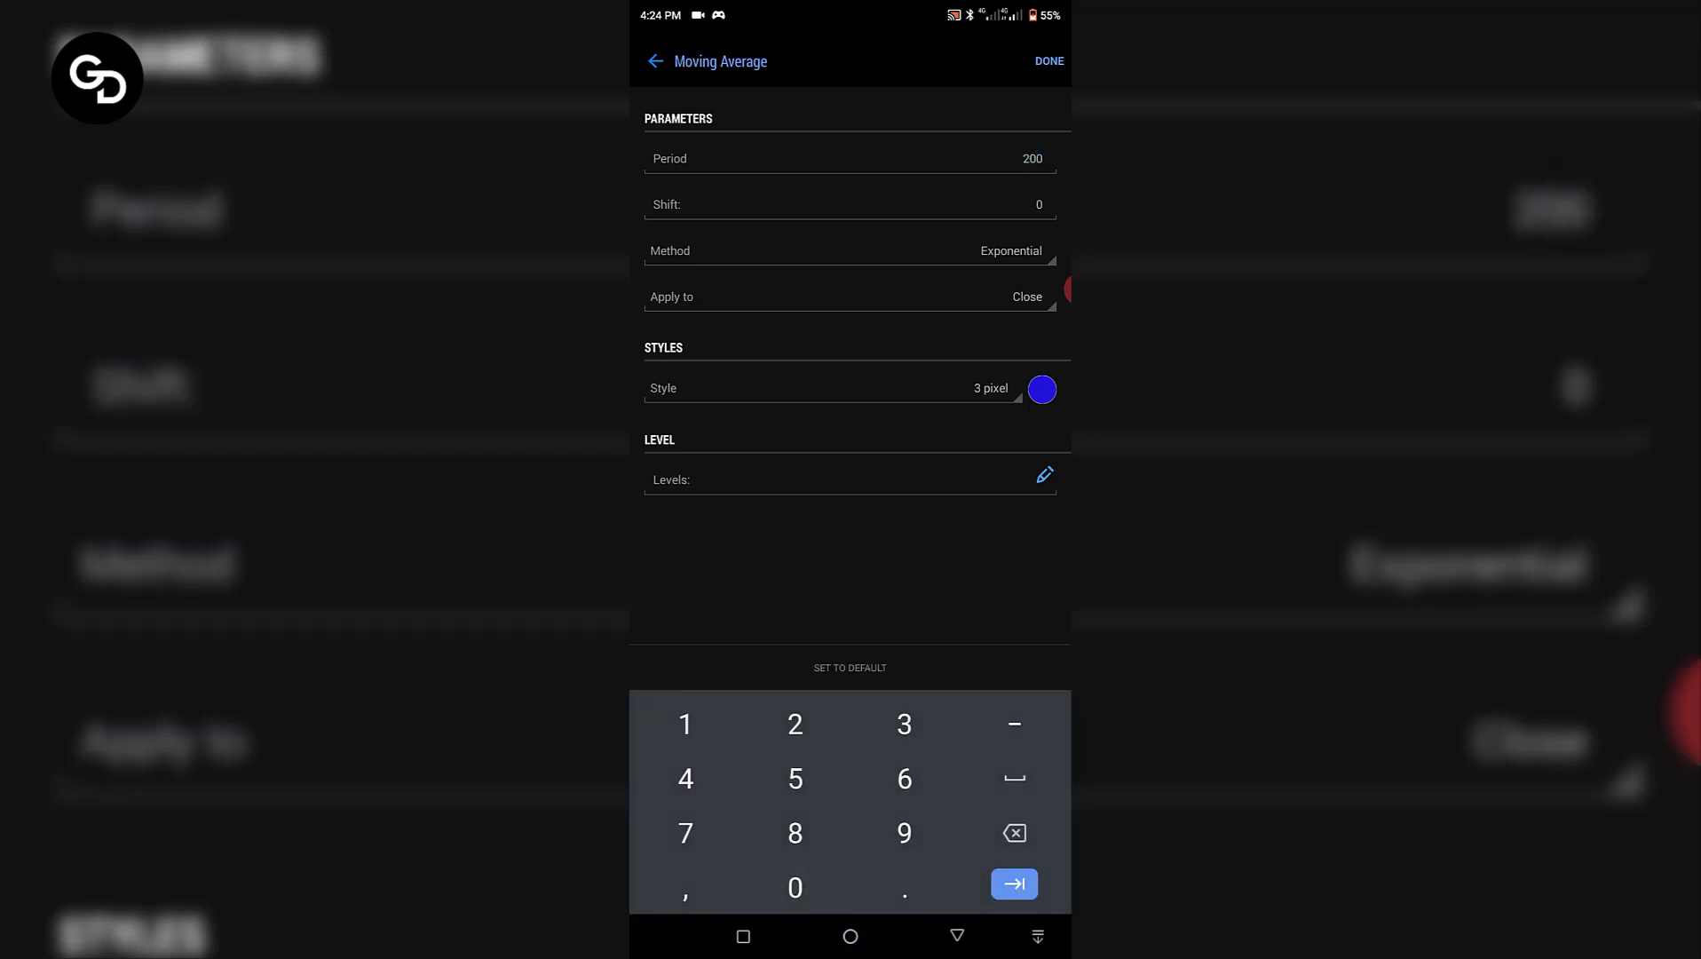
click(1049, 61)
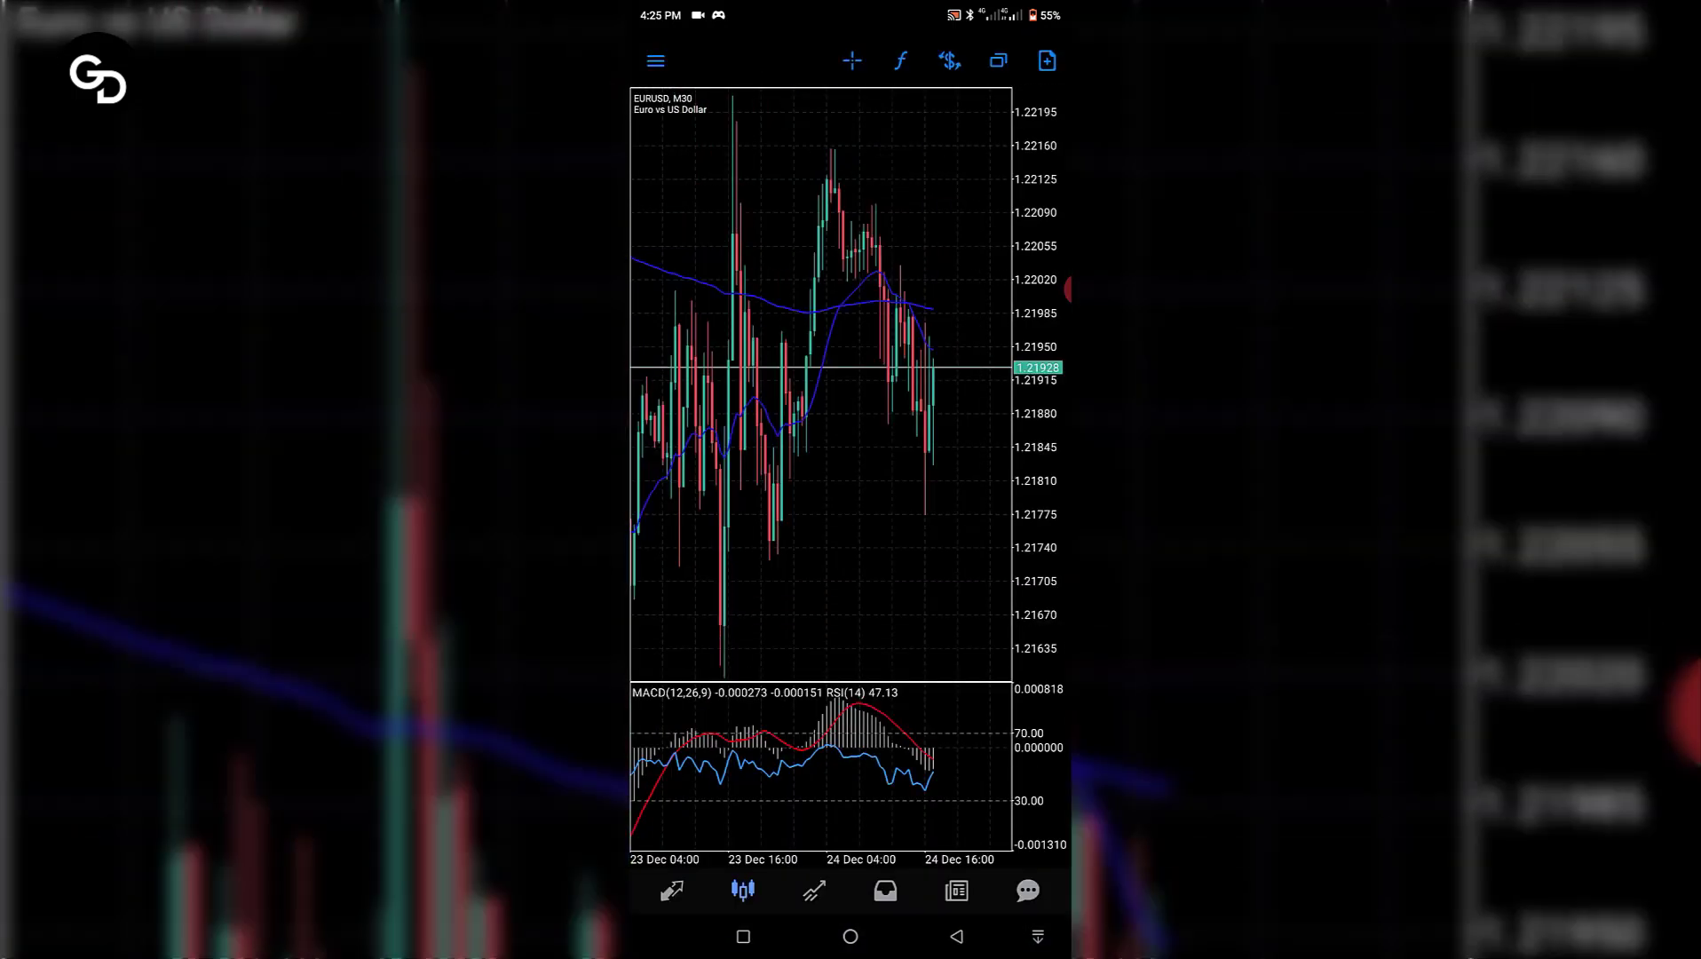
Step: Change the line colour of the 200-period Moving Average on the EURUSD chart to white
click(786, 426)
click(786, 426)
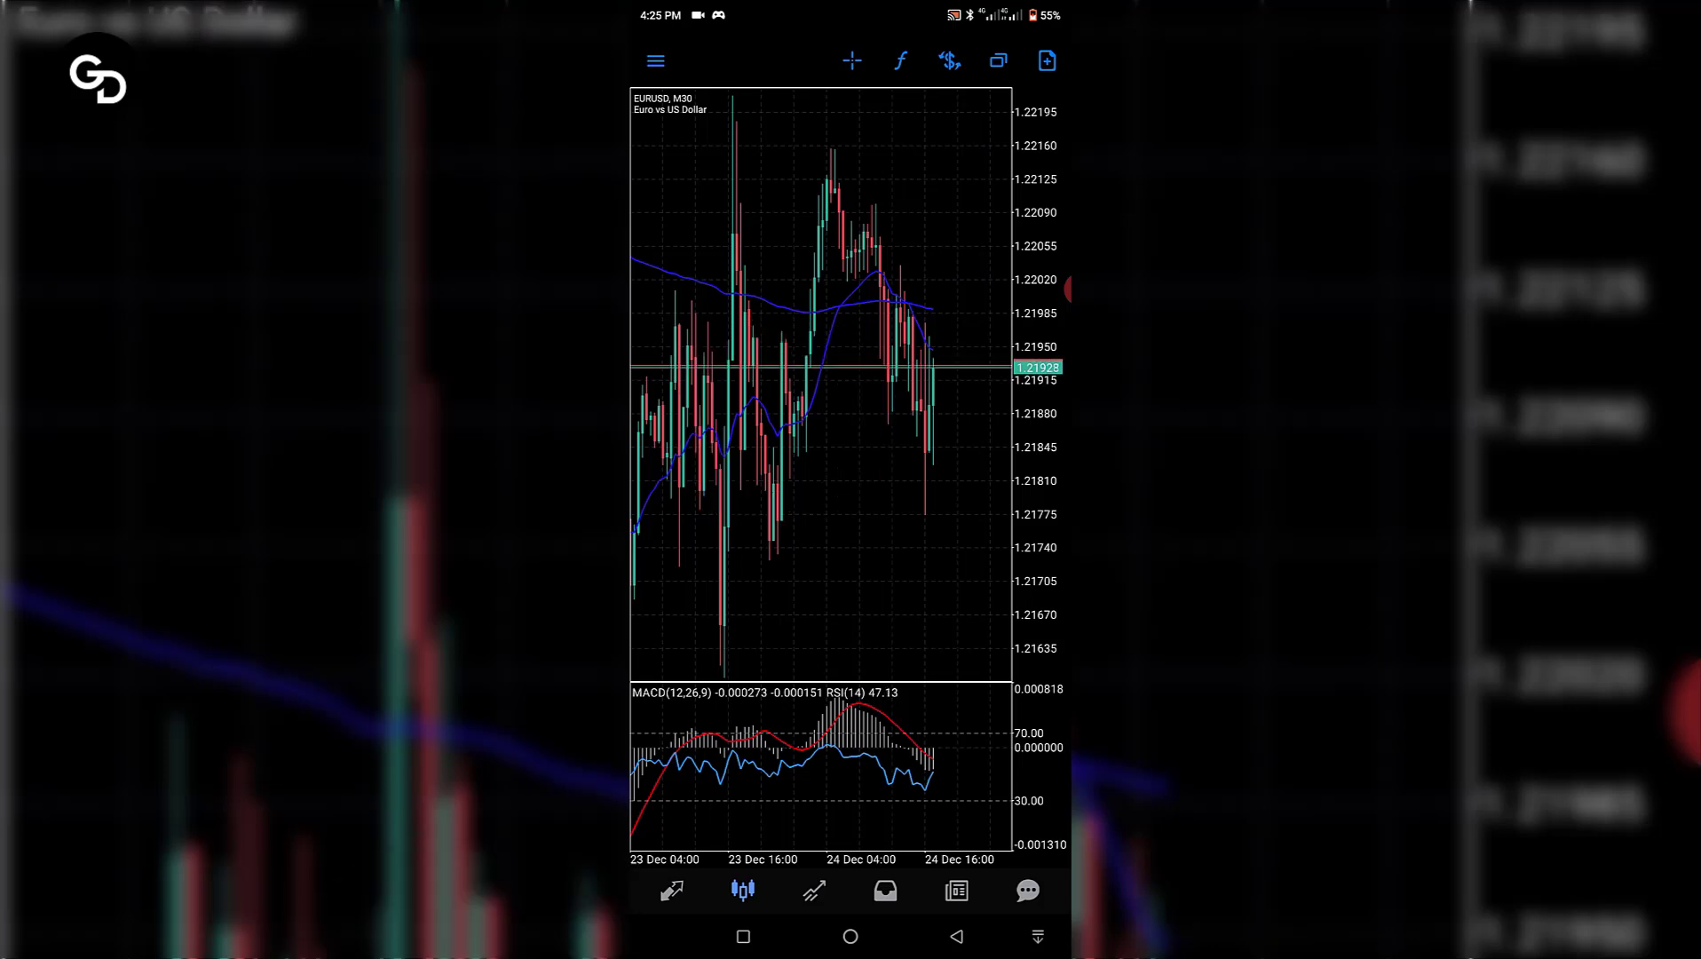
click(900, 60)
click(694, 201)
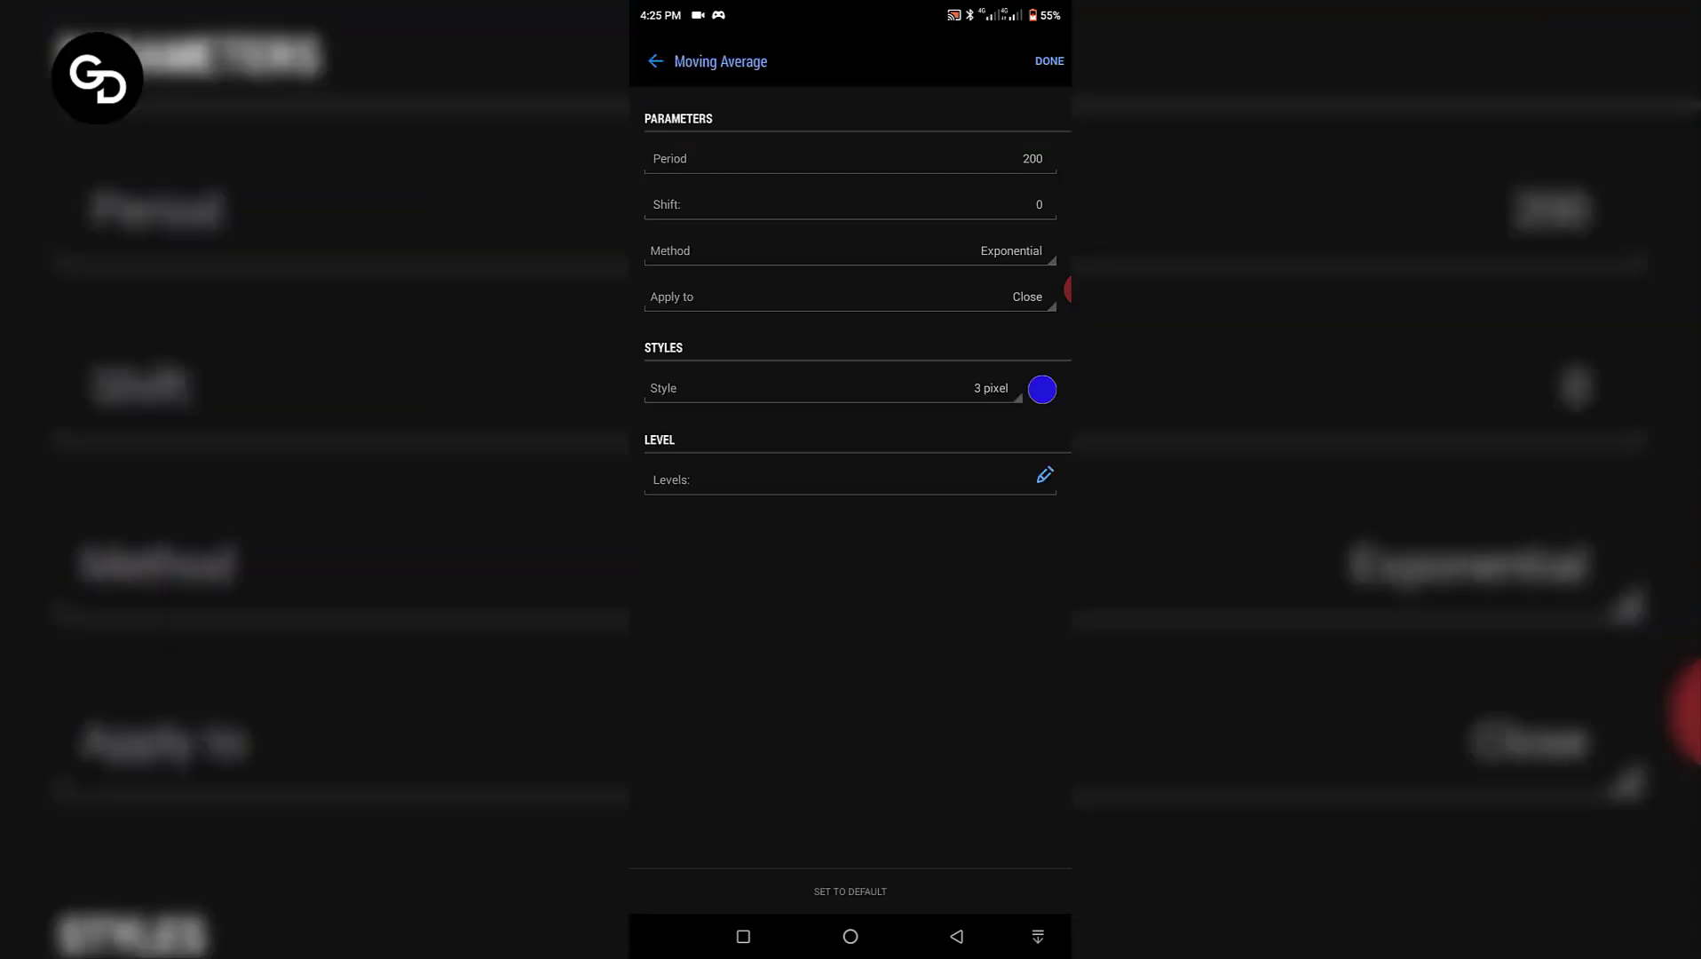
click(1042, 389)
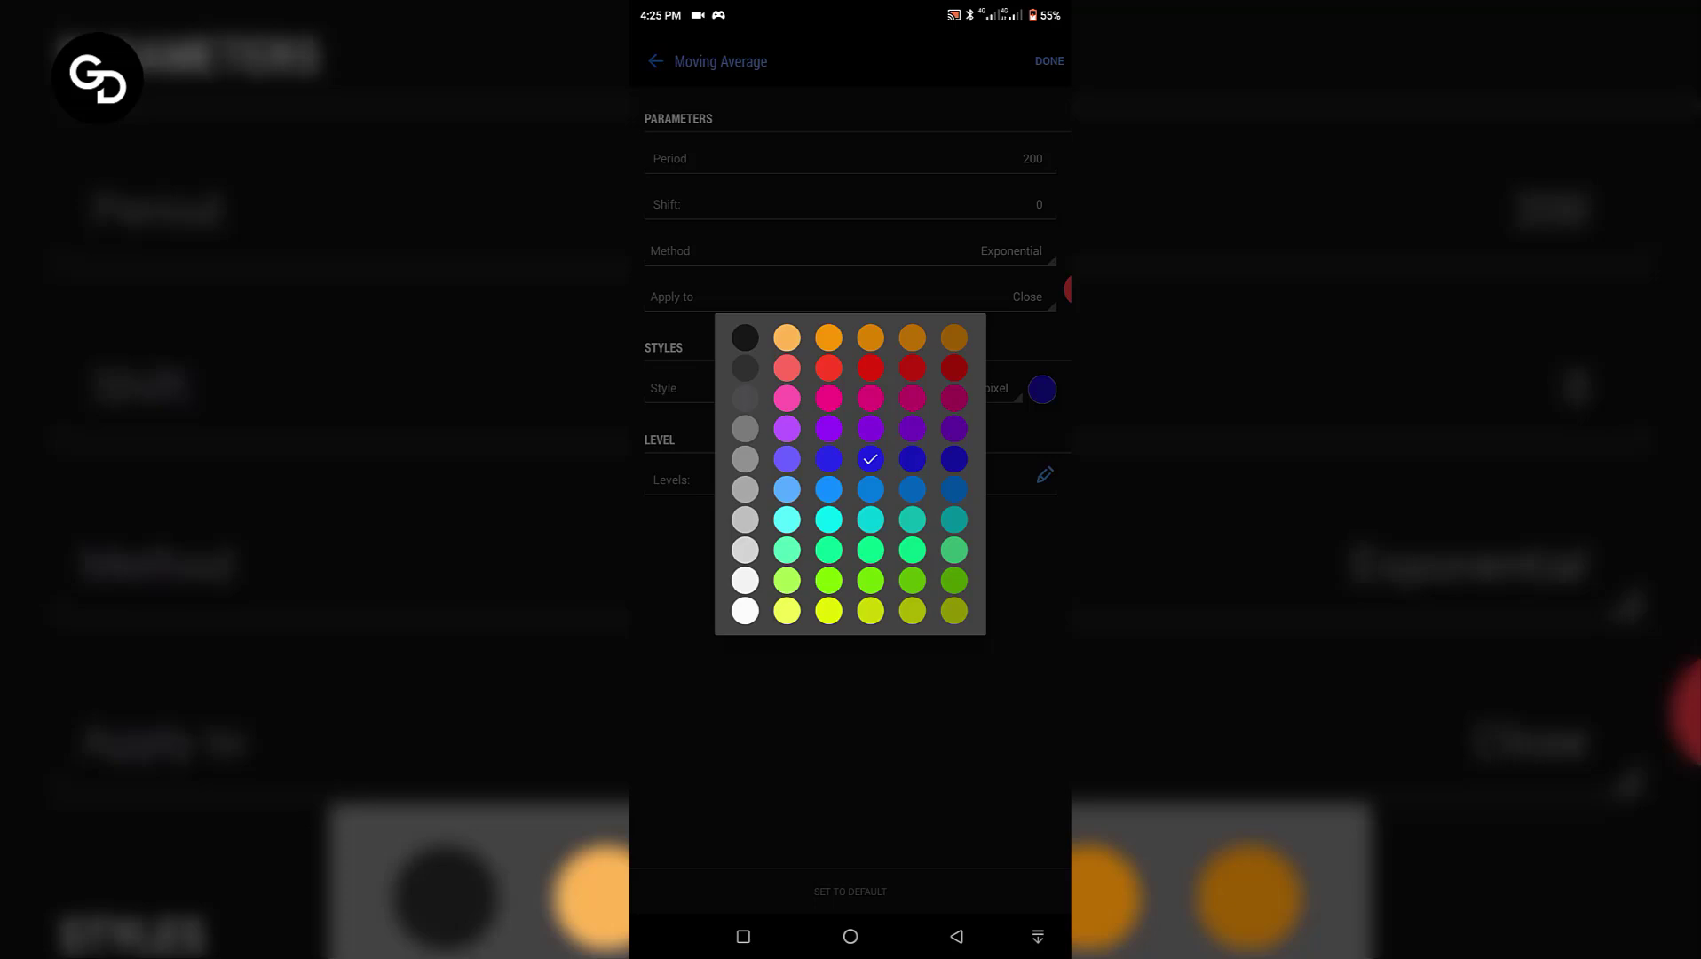
click(870, 367)
click(1042, 389)
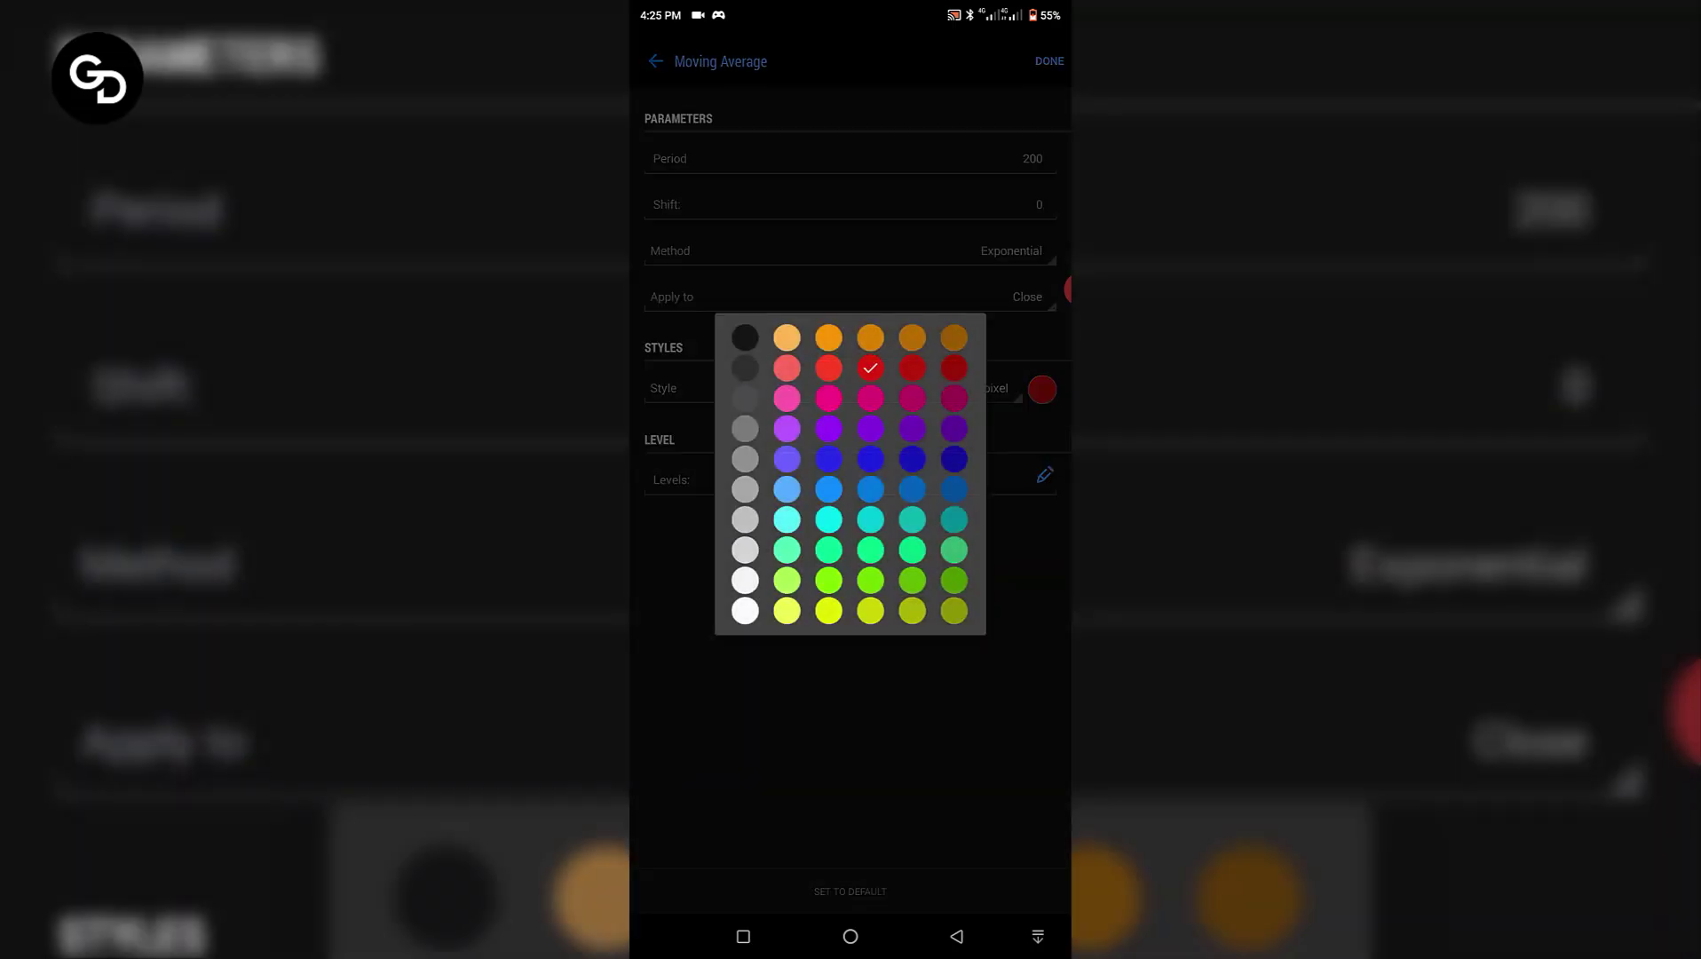
click(743, 607)
click(1050, 61)
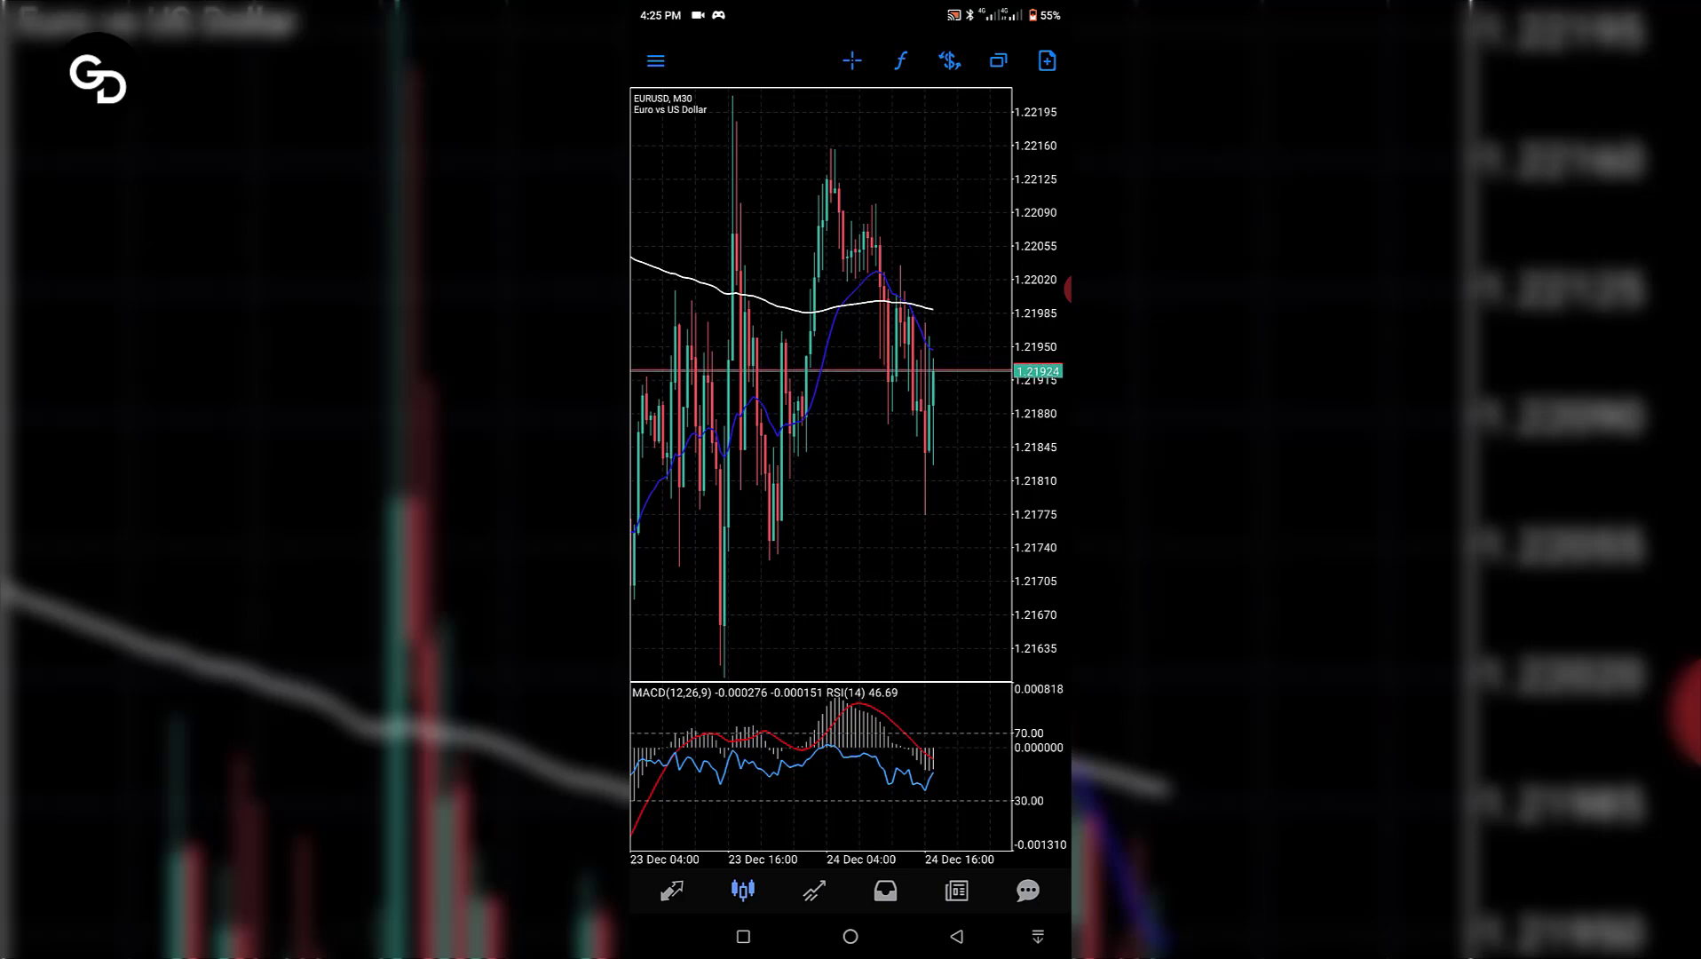
Step: Switch the EURUSD chart to the H1 timeframe
mouse_move(788, 497)
mouse_down()
mouse_move(853, 497)
mouse_move(788, 497)
mouse_up()
click(874, 500)
click(916, 421)
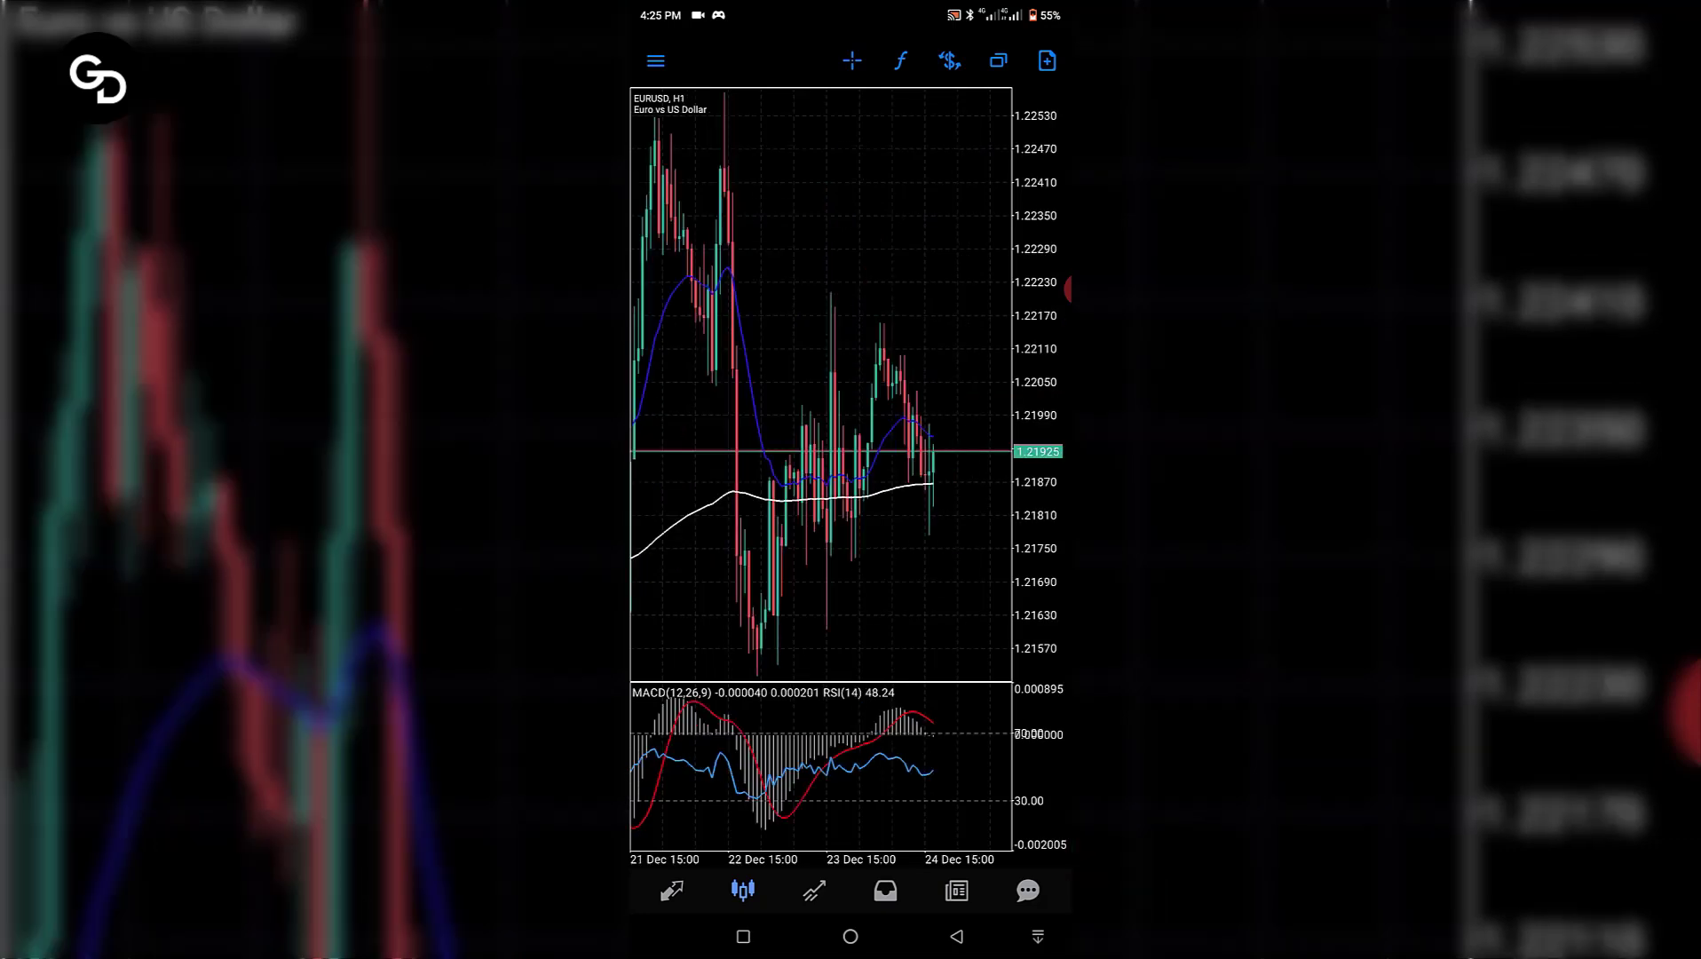
mouse_move(781, 498)
mouse_down()
mouse_move(871, 497)
mouse_move(781, 497)
mouse_up()
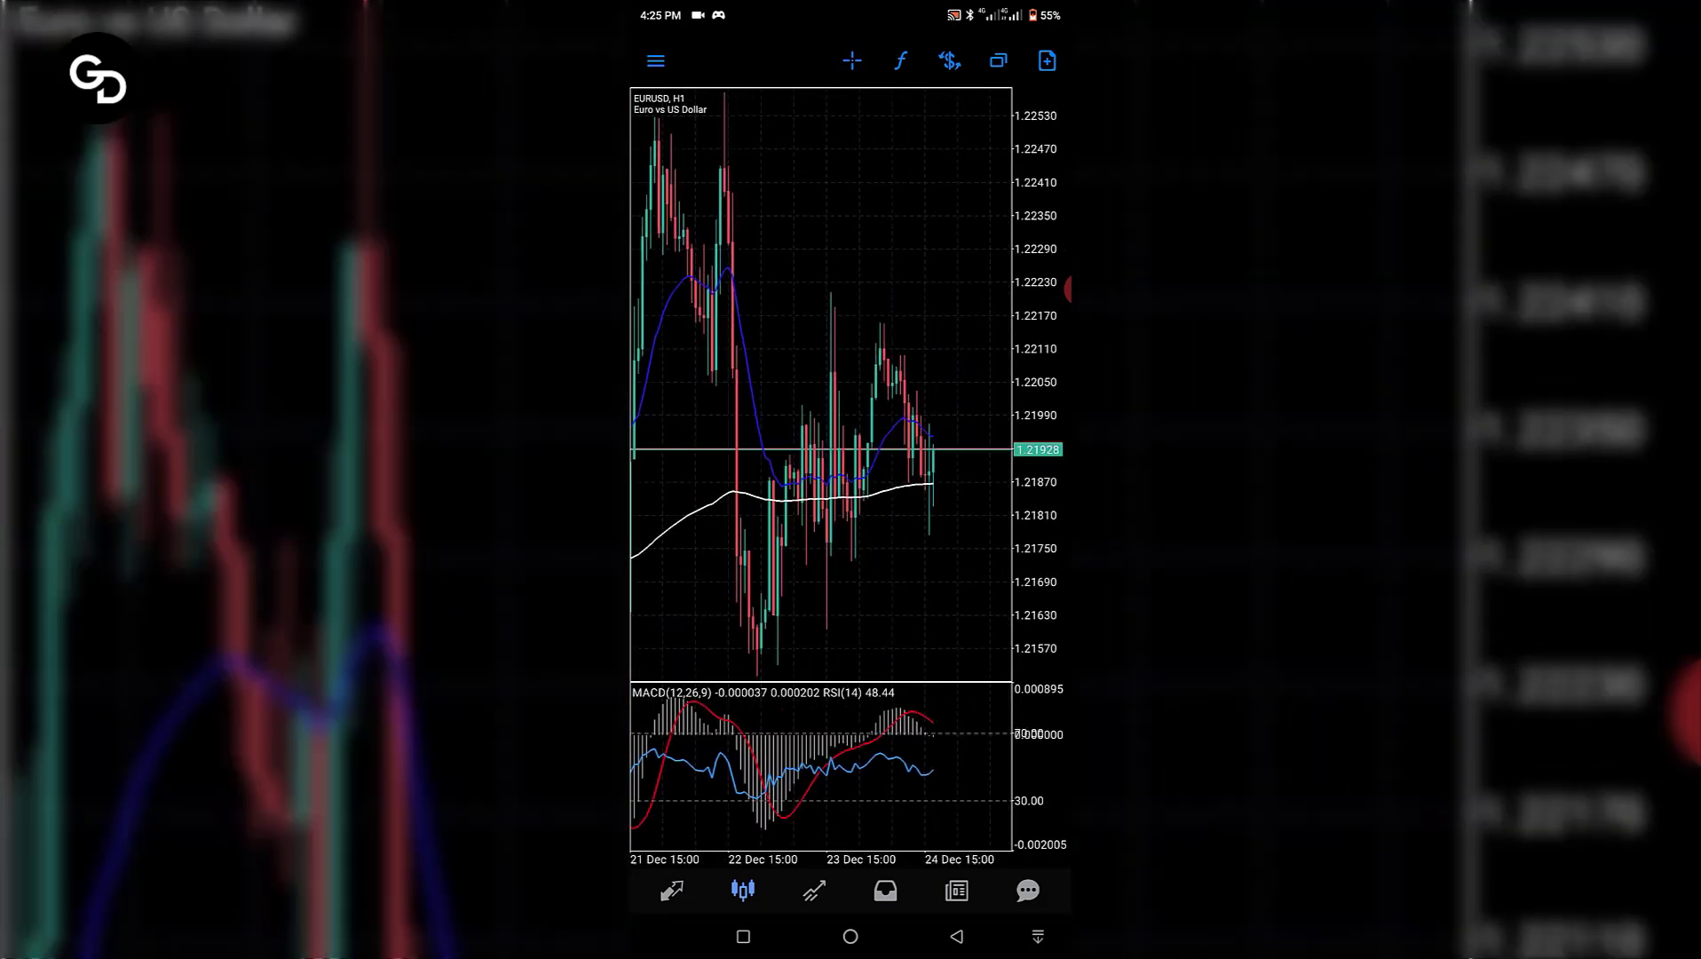